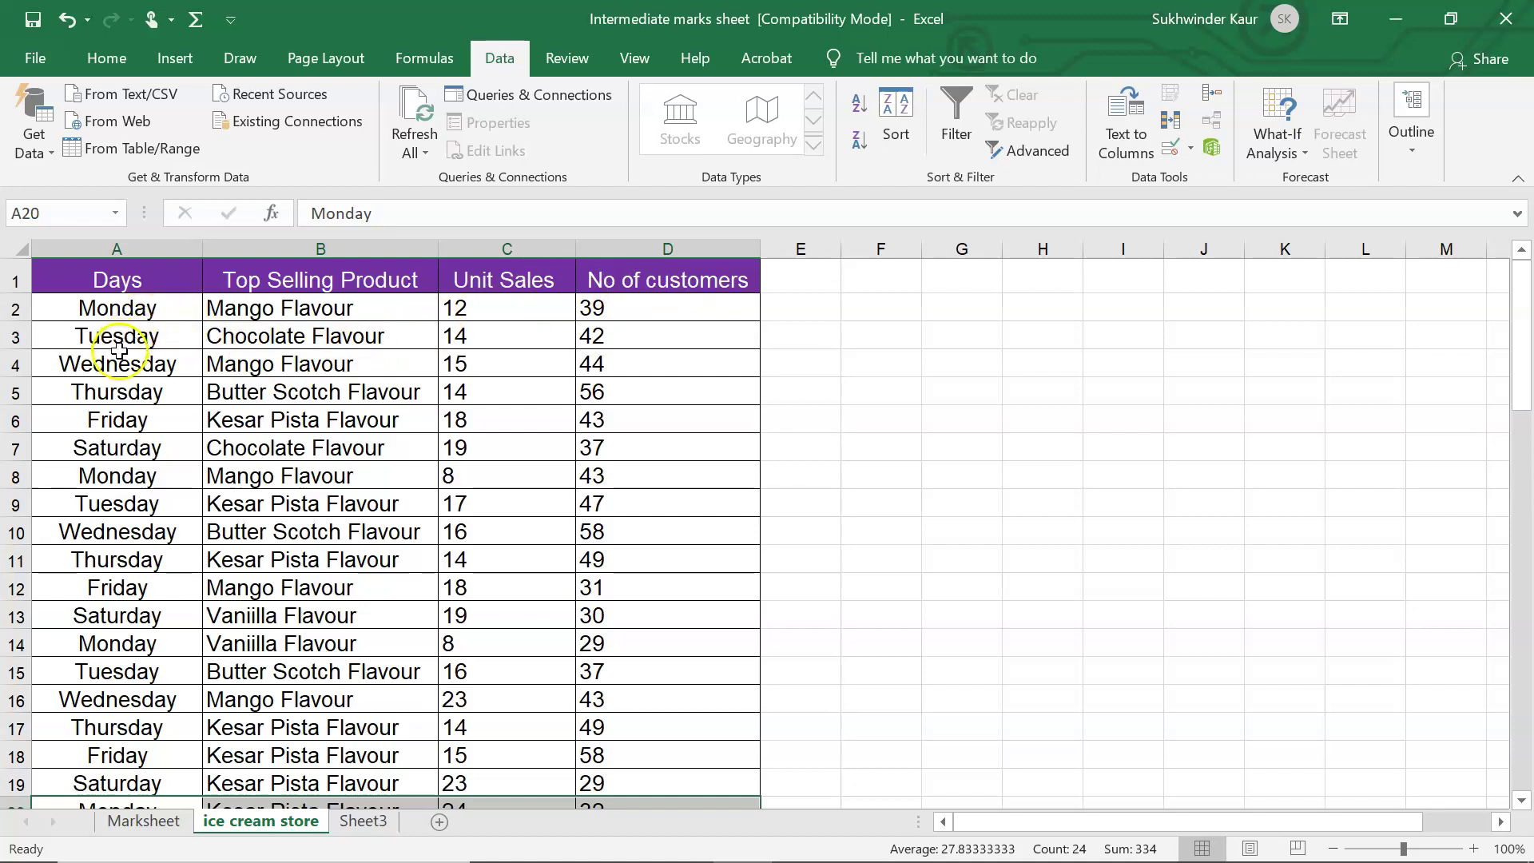
- Sort the ice cream sales rows by Days in Monday-to-Friday weekday order
{"action": "left_click", "coordinate": [148, 315]}
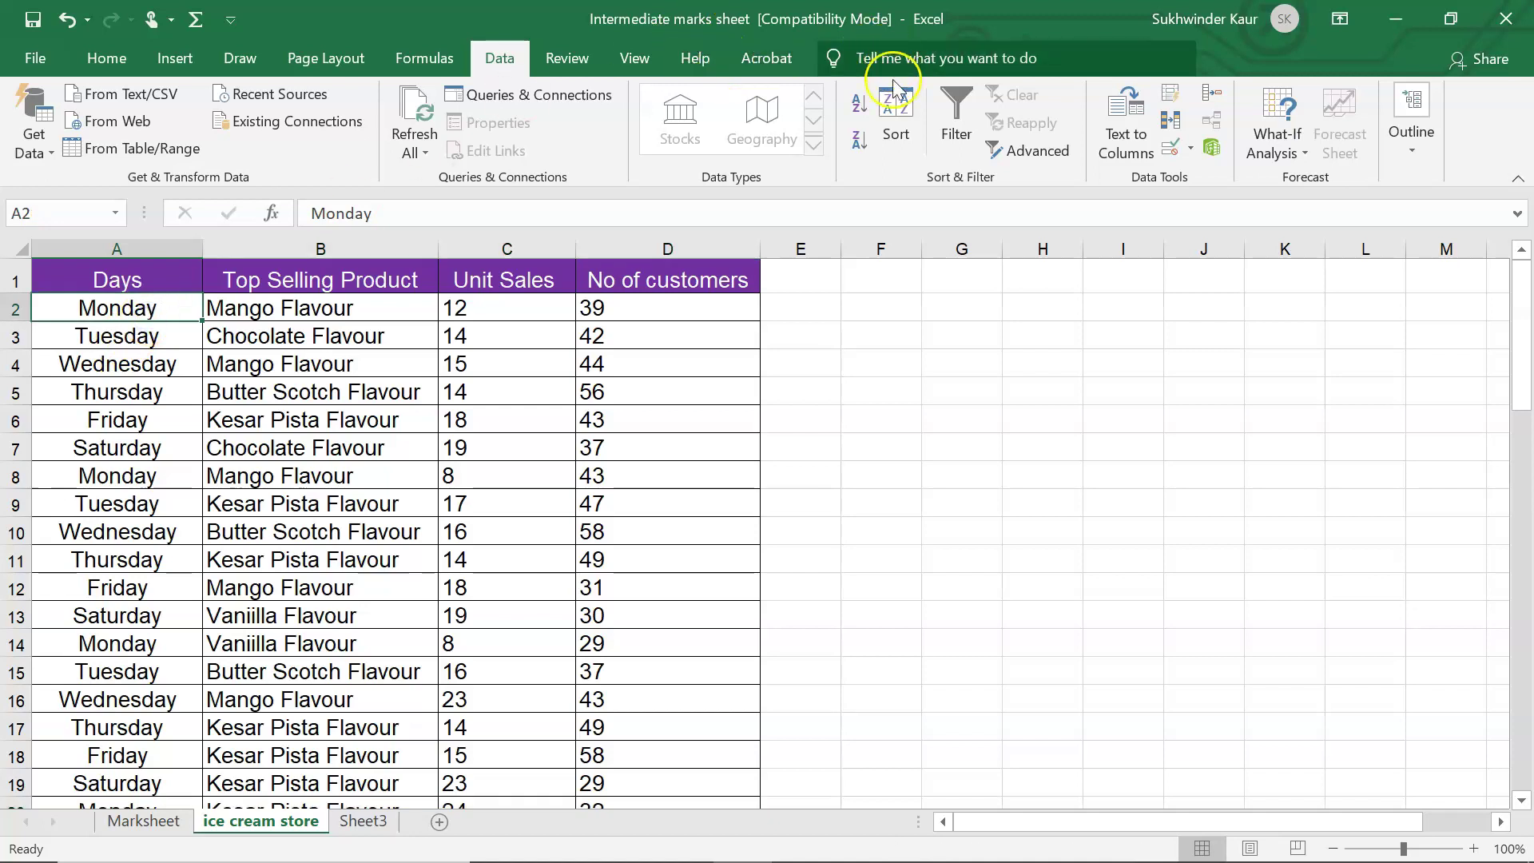
{"action": "left_click", "coordinate": [896, 128]}
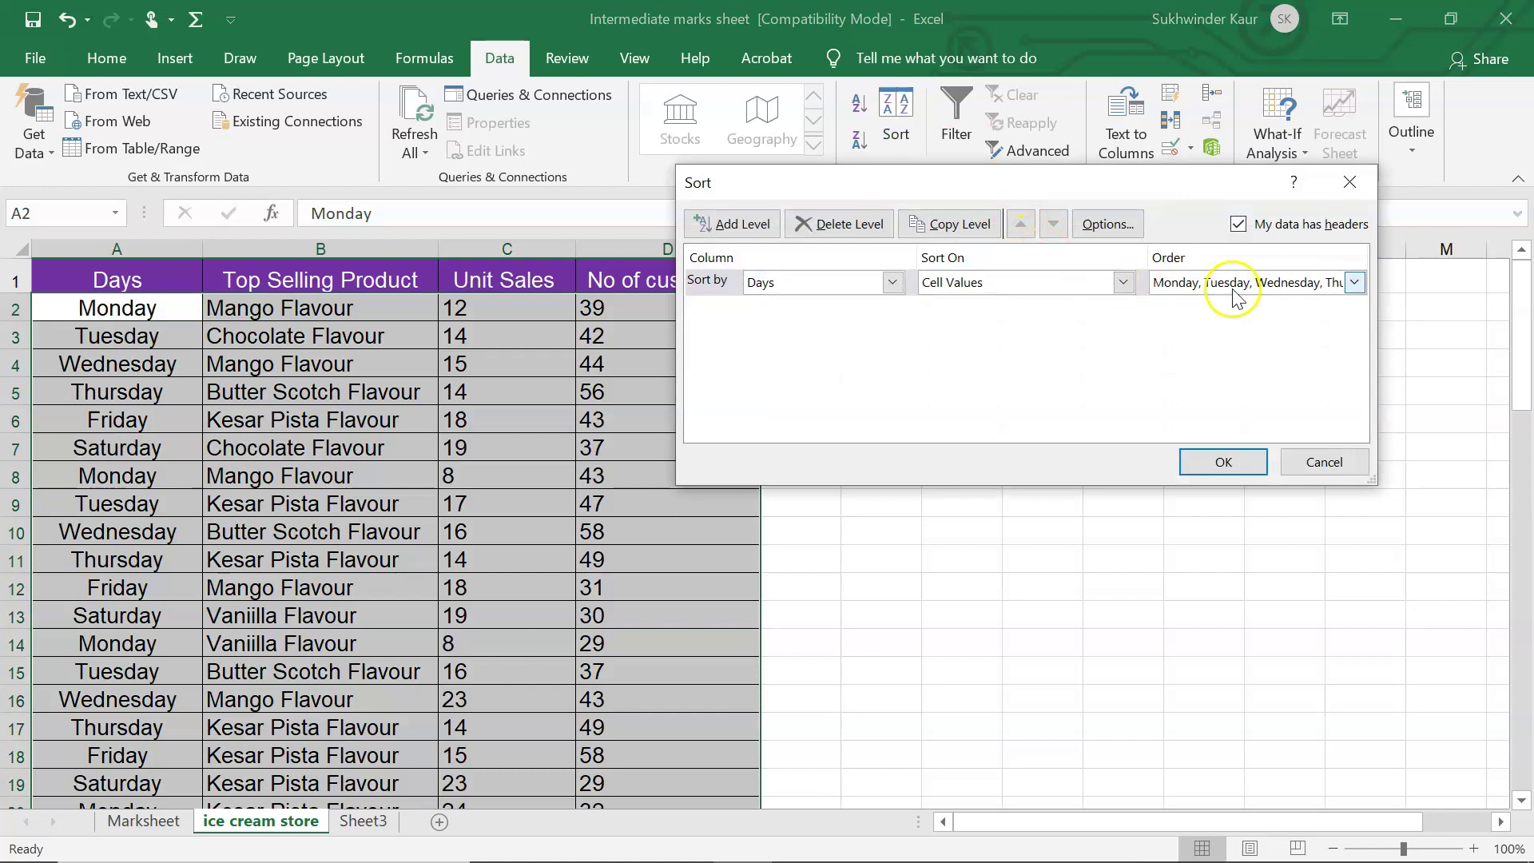
{"action": "left_click", "coordinate": [1206, 460]}
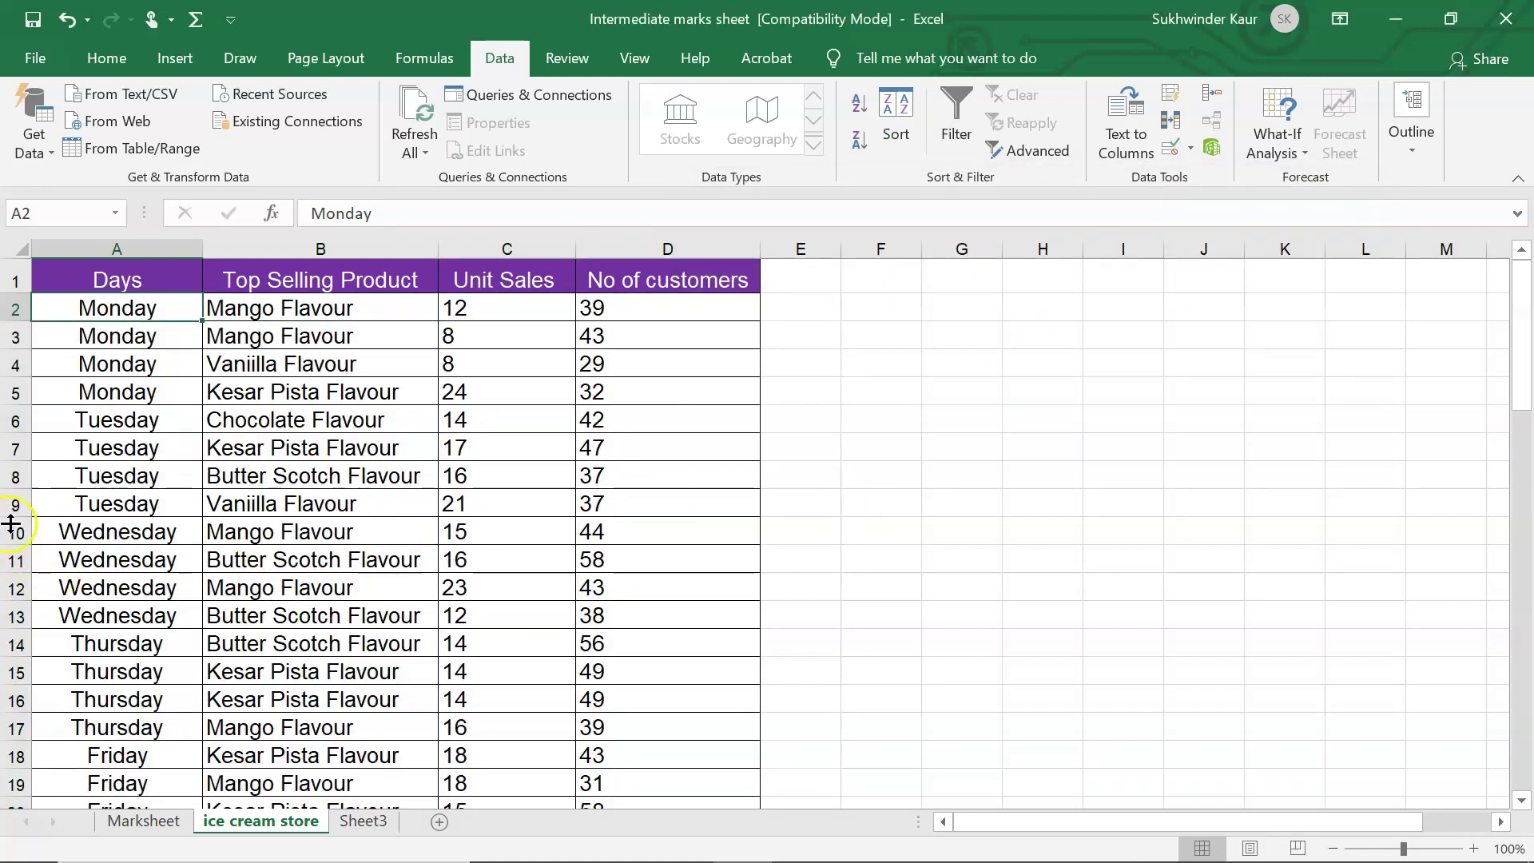
- Insert a blank row 6 after the Monday entries and label B6 'total'
{"action": "left_click", "coordinate": [18, 421]}
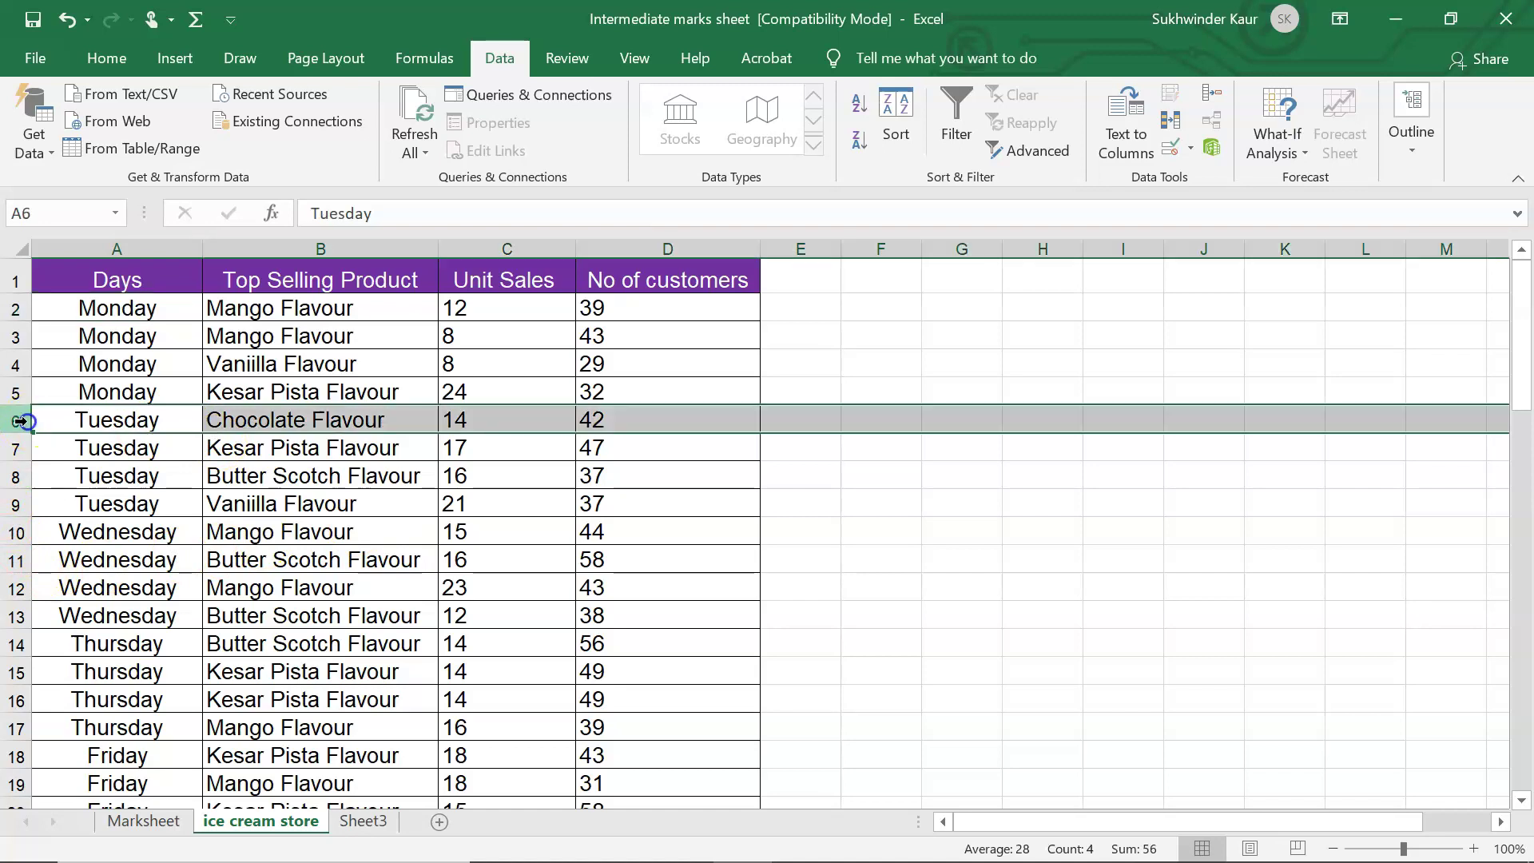
{"action": "right_click", "coordinate": [18, 421]}
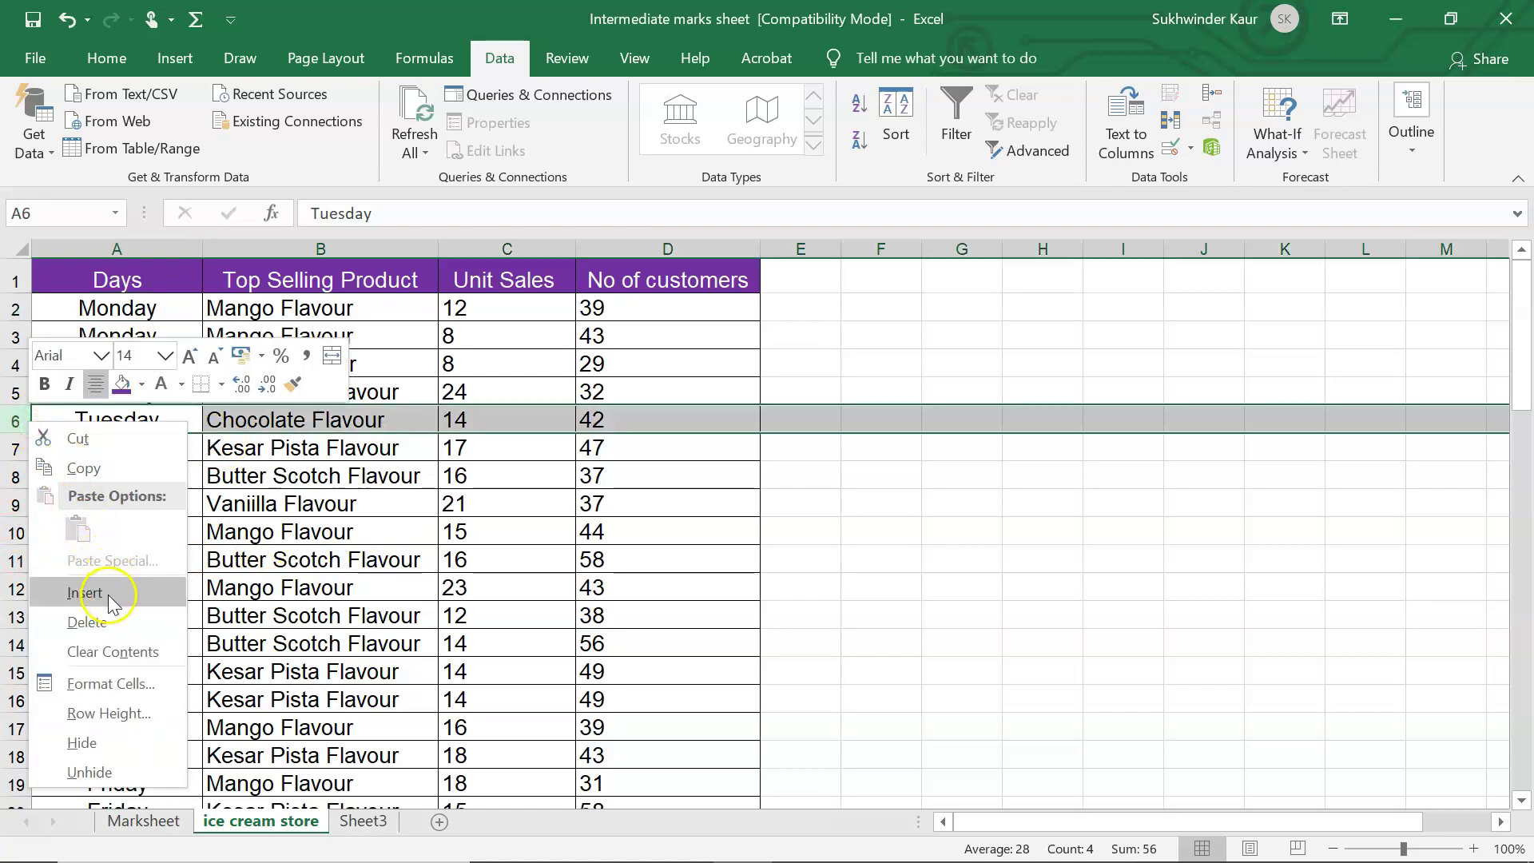
{"action": "left_click", "coordinate": [112, 594]}
{"action": "left_click", "coordinate": [299, 419]}
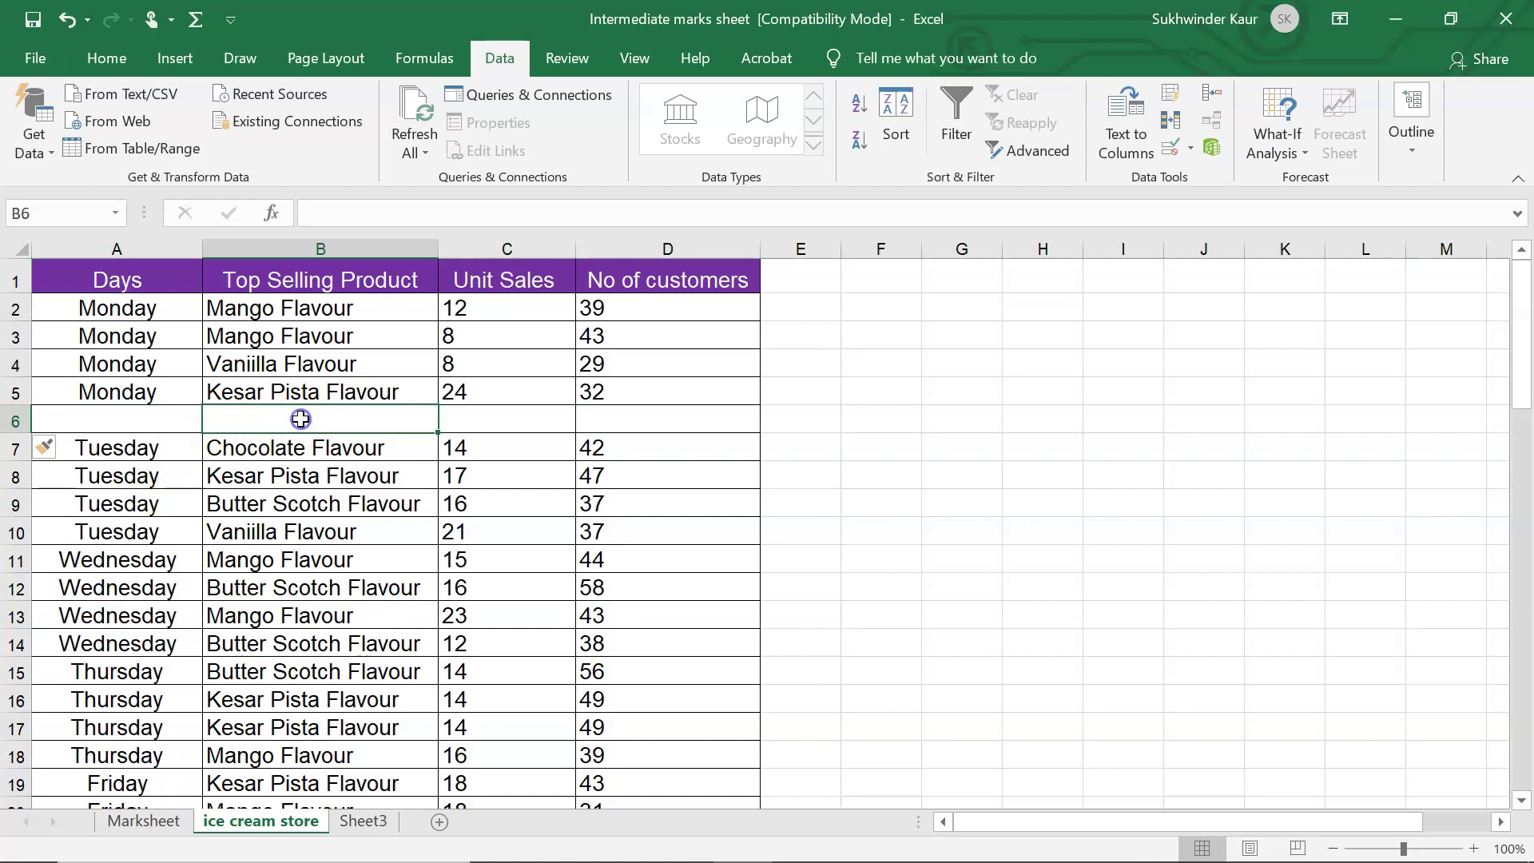
{"action": "type", "text": "total"}
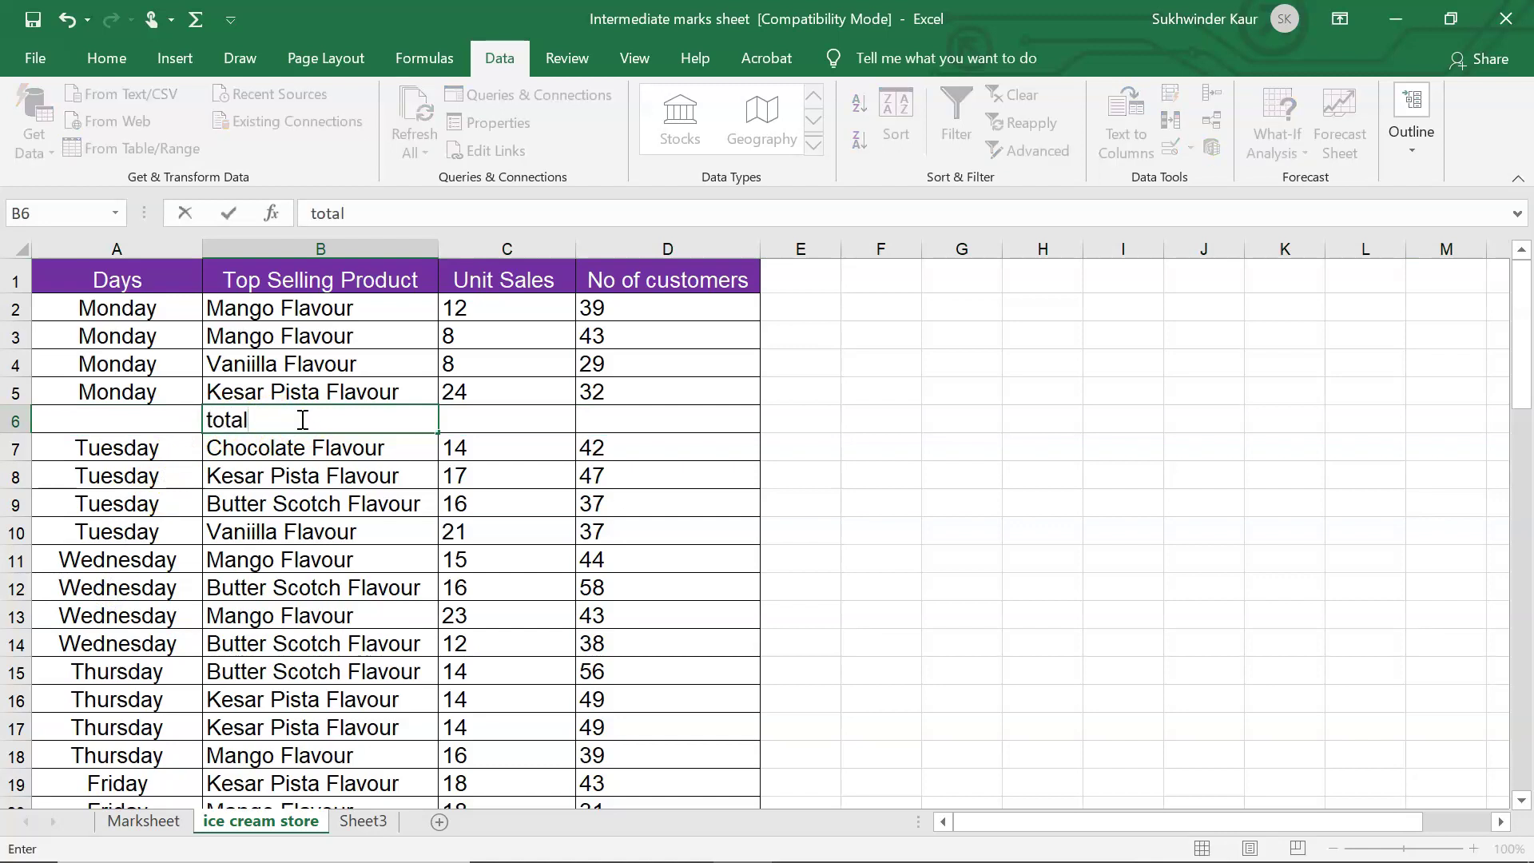
{"action": "key", "text": "Tab"}
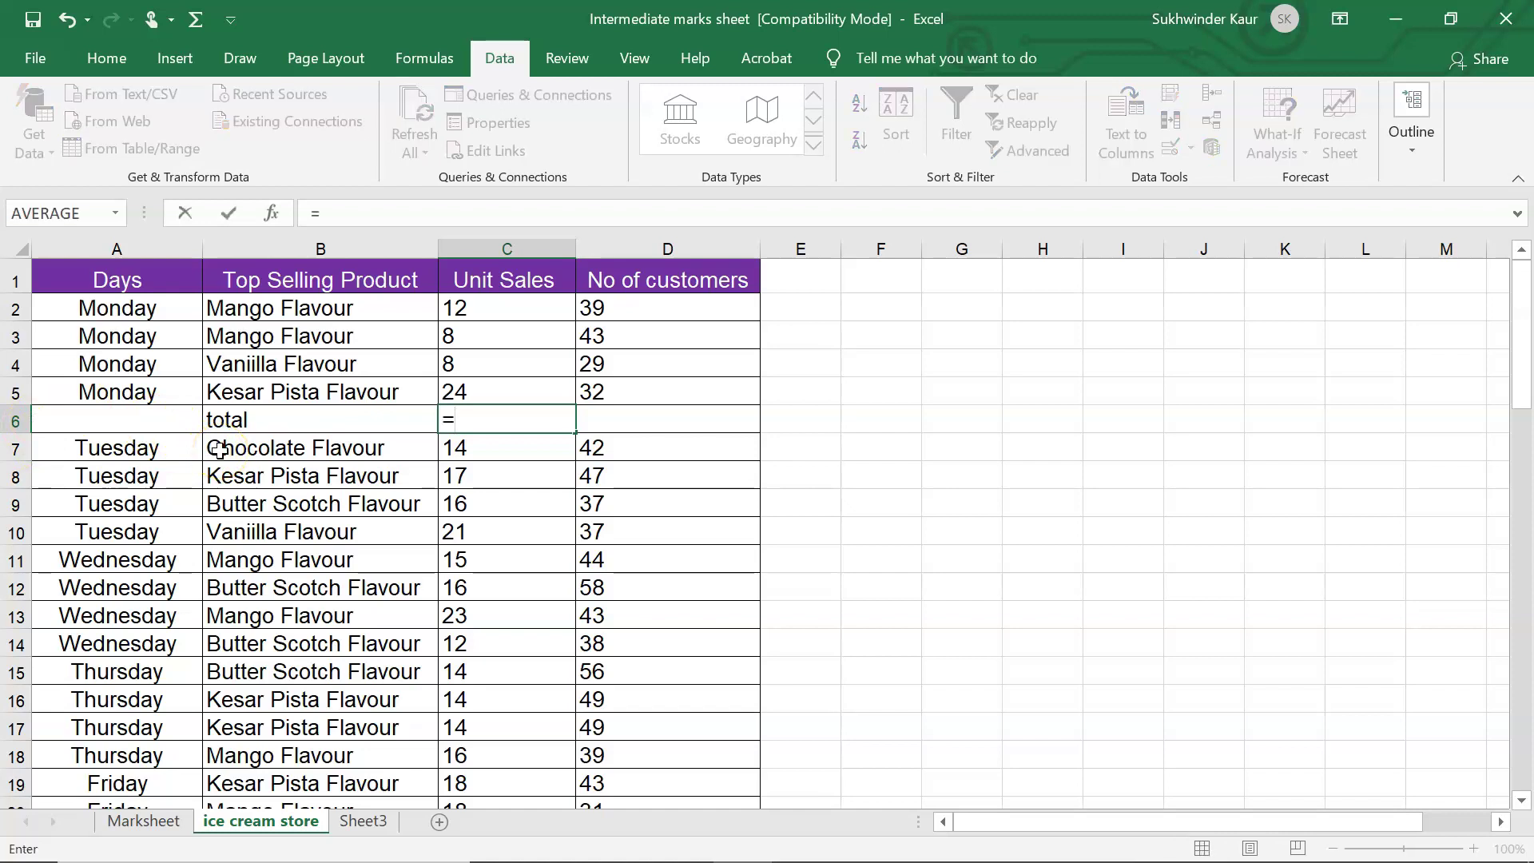
- Sum Monday's Unit Sales C2:C5 in C6 and fill the formula right into D6
{"action": "type", "text": "sum"}
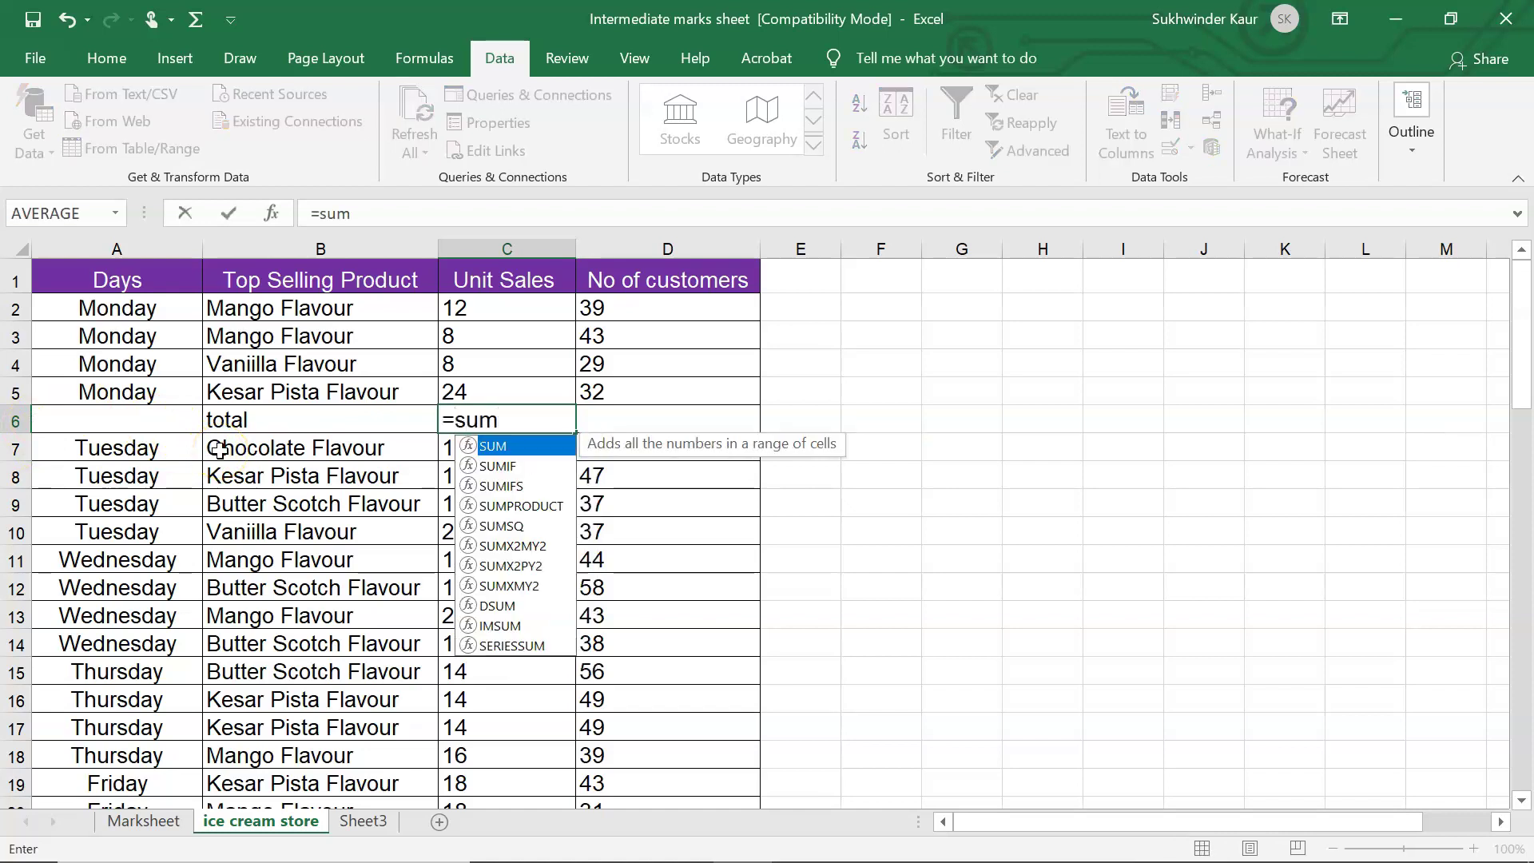
{"action": "type", "text": "("}
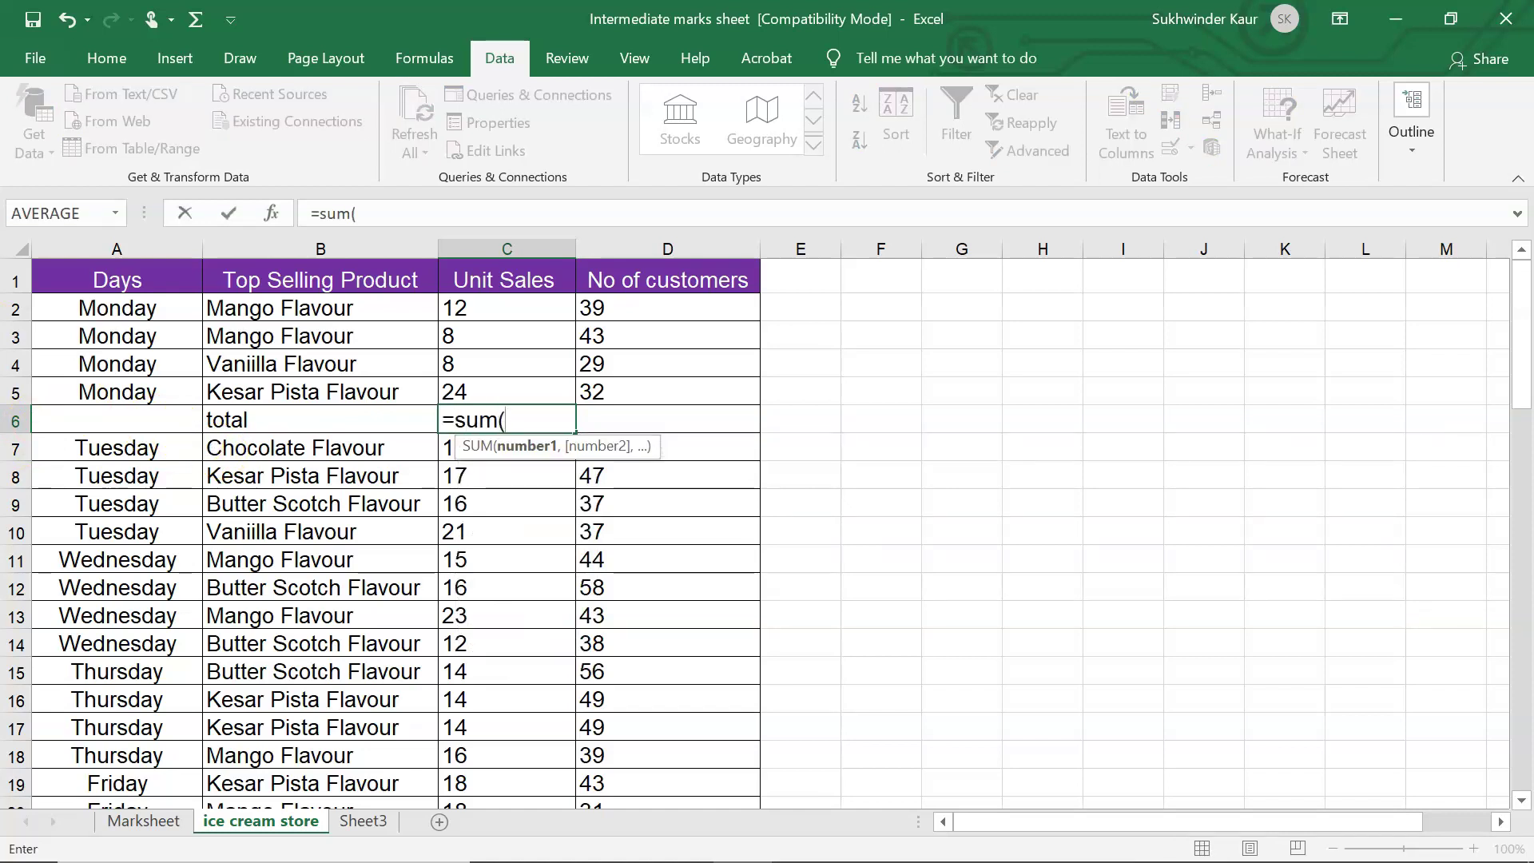
{"action": "left_click_drag", "start_coordinate": [476, 309], "coordinate": [480, 383]}
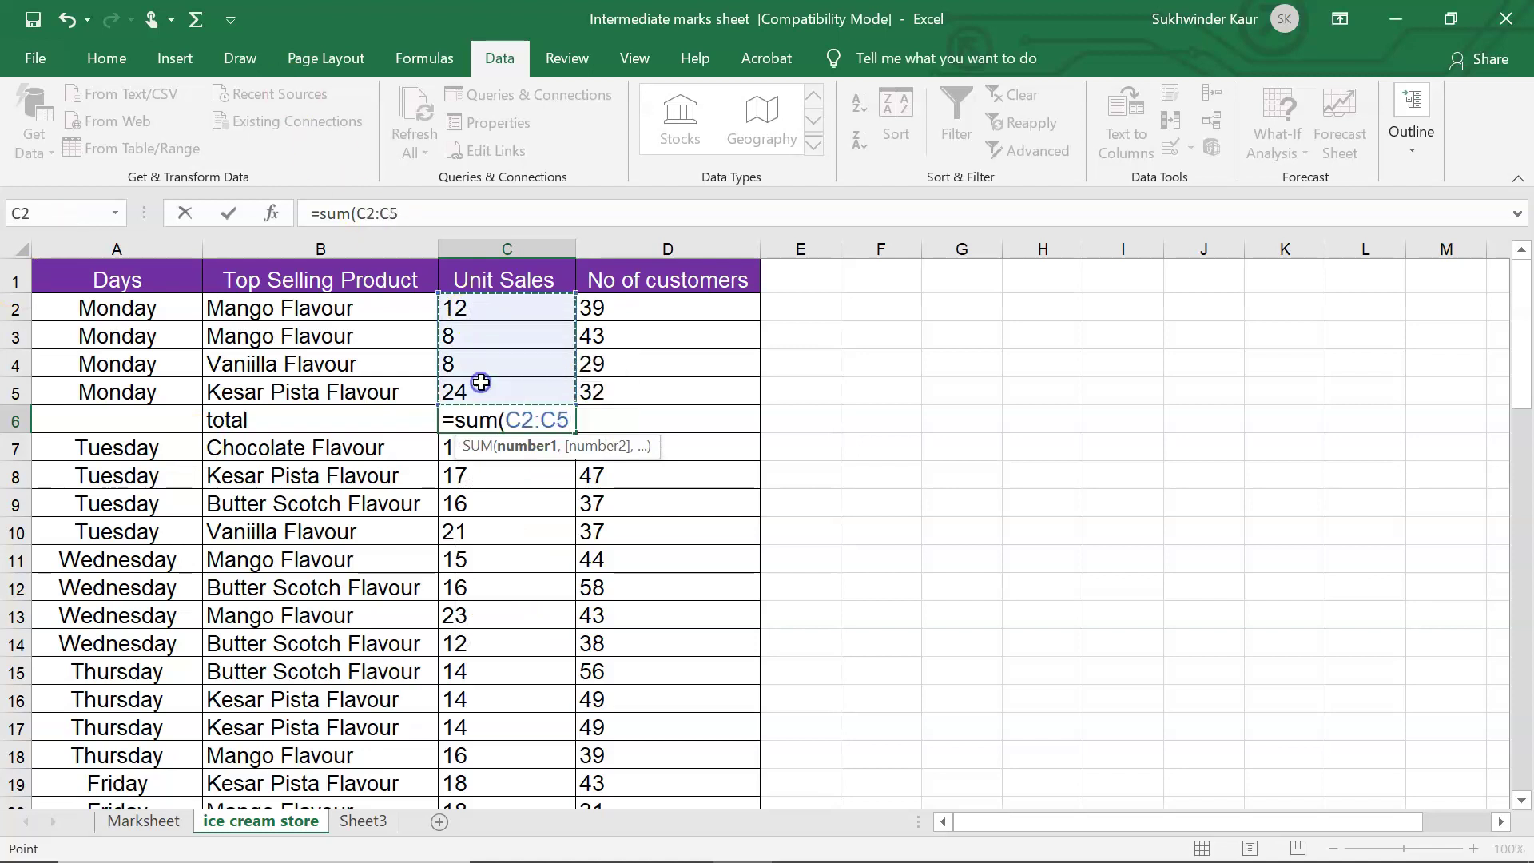
{"action": "type", "text": ")"}
{"action": "key", "text": "Return"}
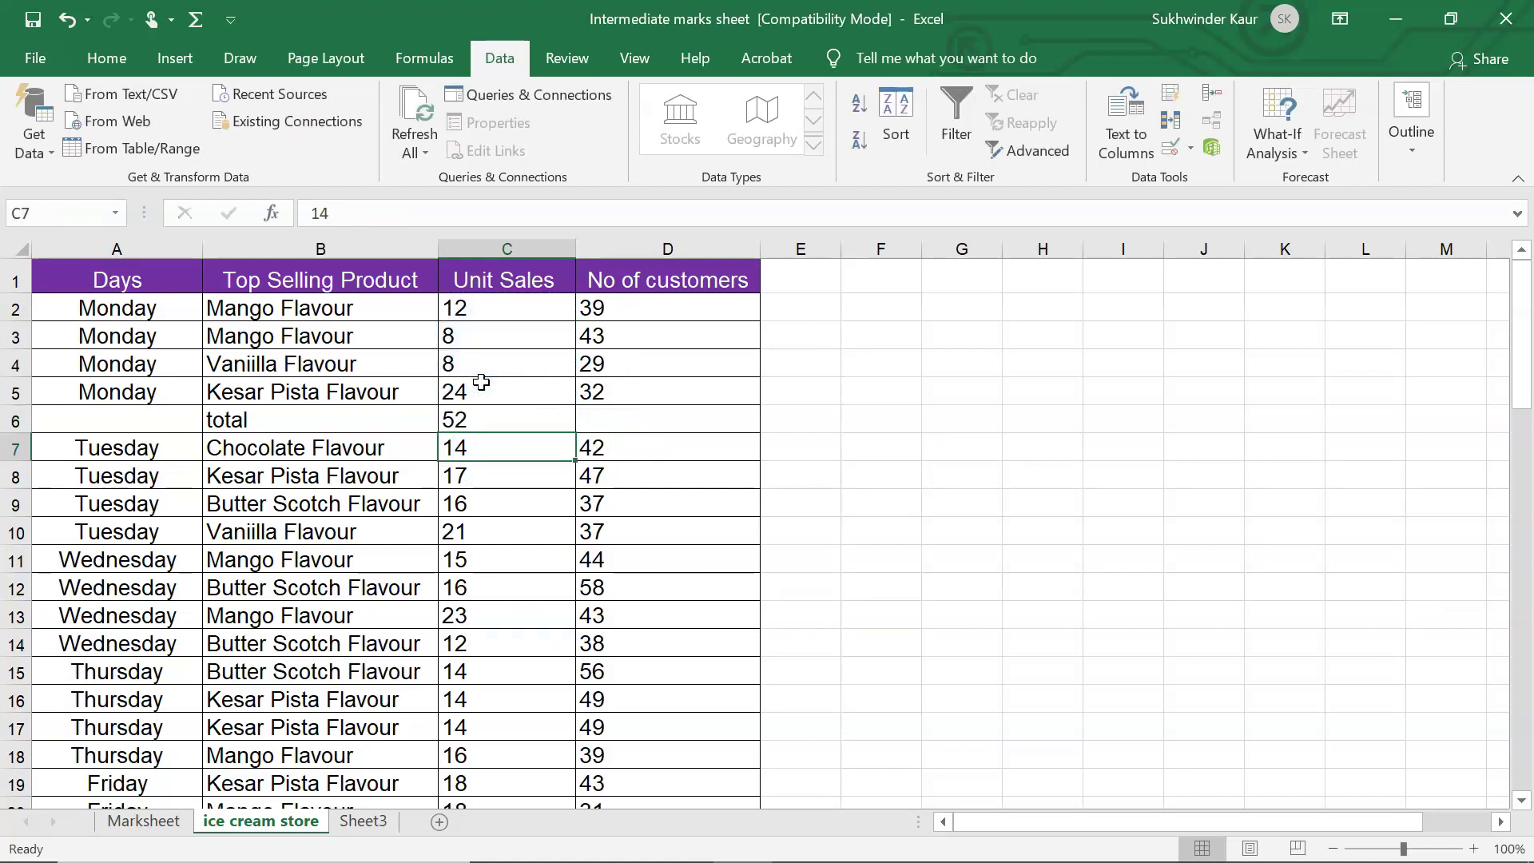
{"action": "left_click", "coordinate": [531, 416]}
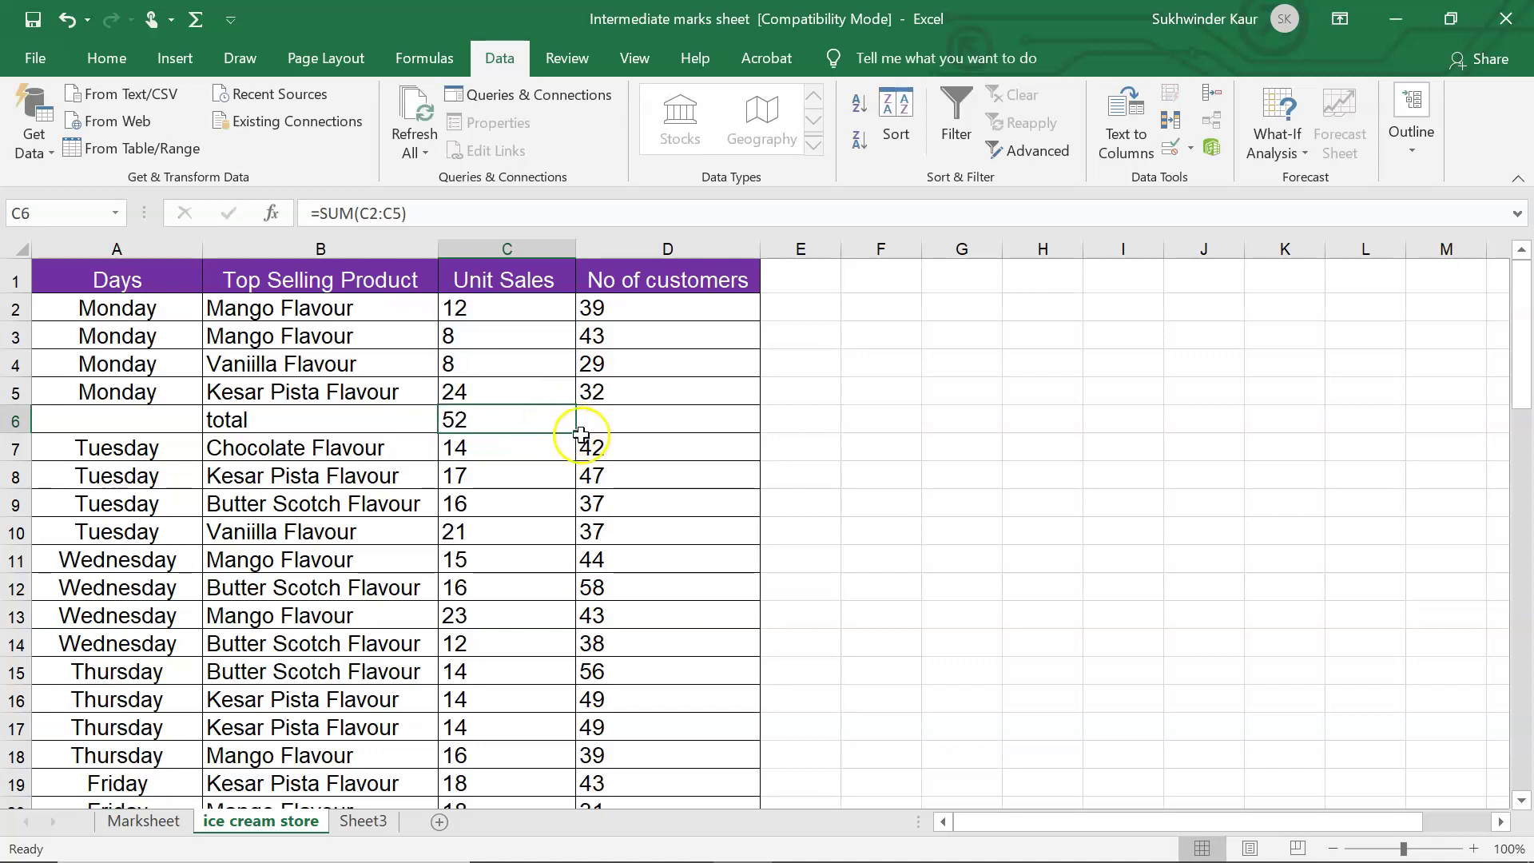
{"action": "left_click_drag", "start_coordinate": [577, 432], "coordinate": [719, 424]}
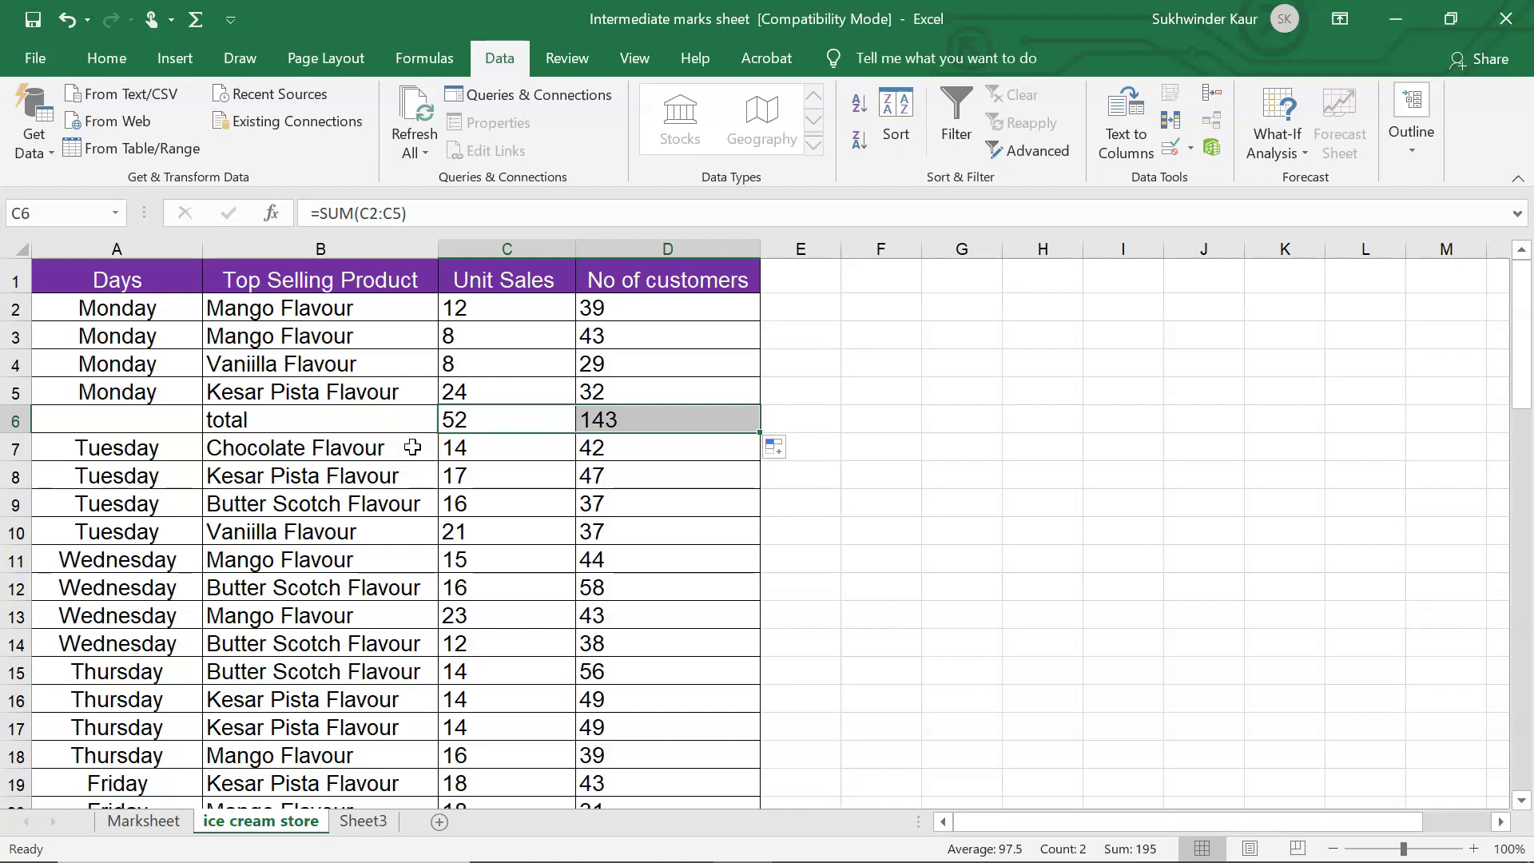
- Undo the Monday total row, including its label and both sum formulas
{"action": "key", "text": "ctrl+z"}
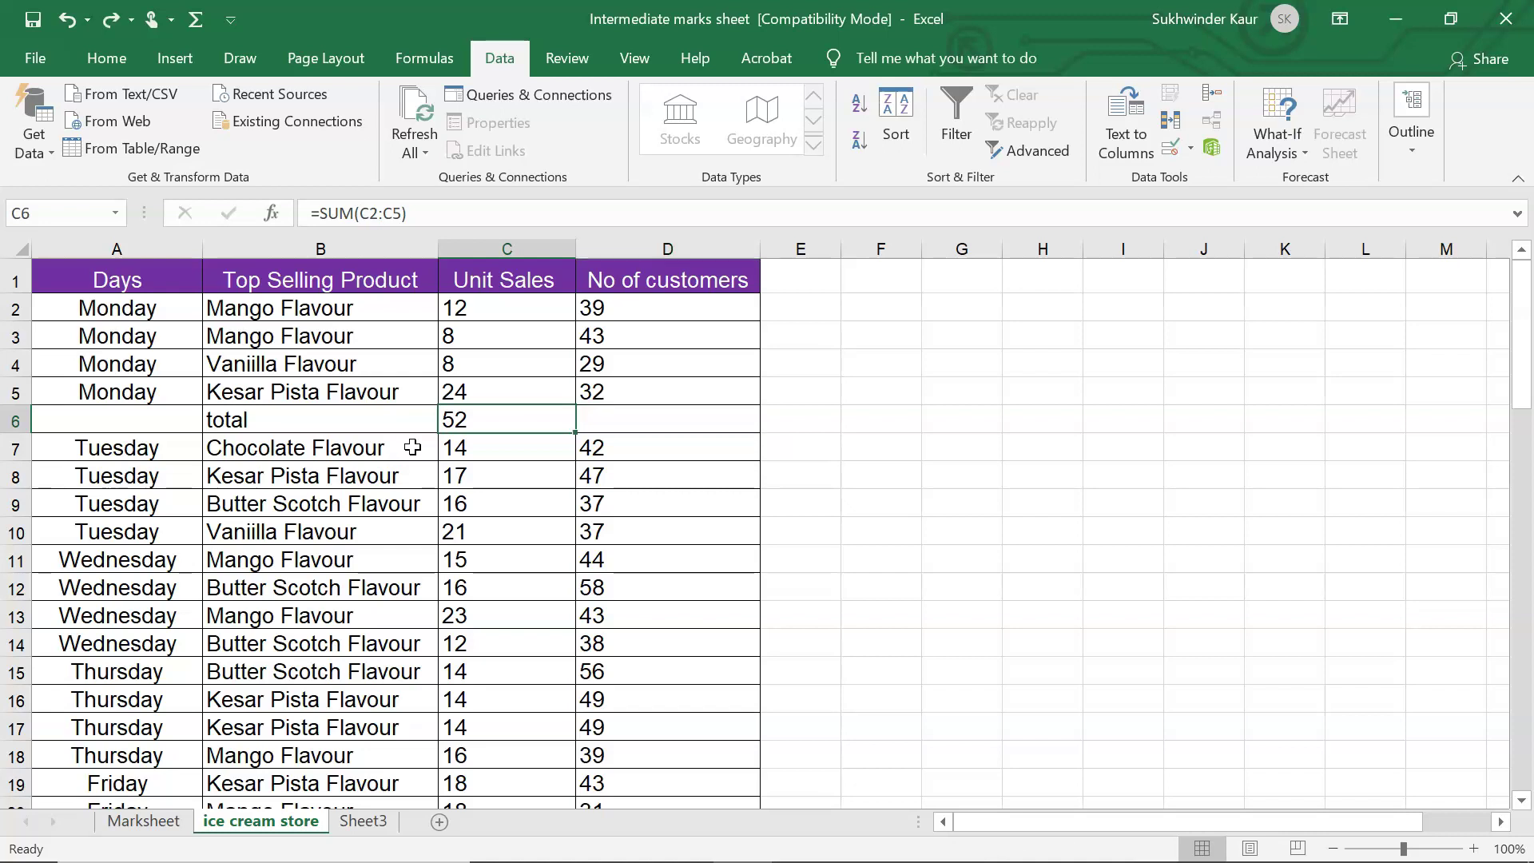
{"action": "key", "text": "ctrl+z"}
{"action": "key", "text": "ctrl+z"}
{"action": "key", "text": "ctrl+z"}
{"action": "key", "text": "ctrl+z"}
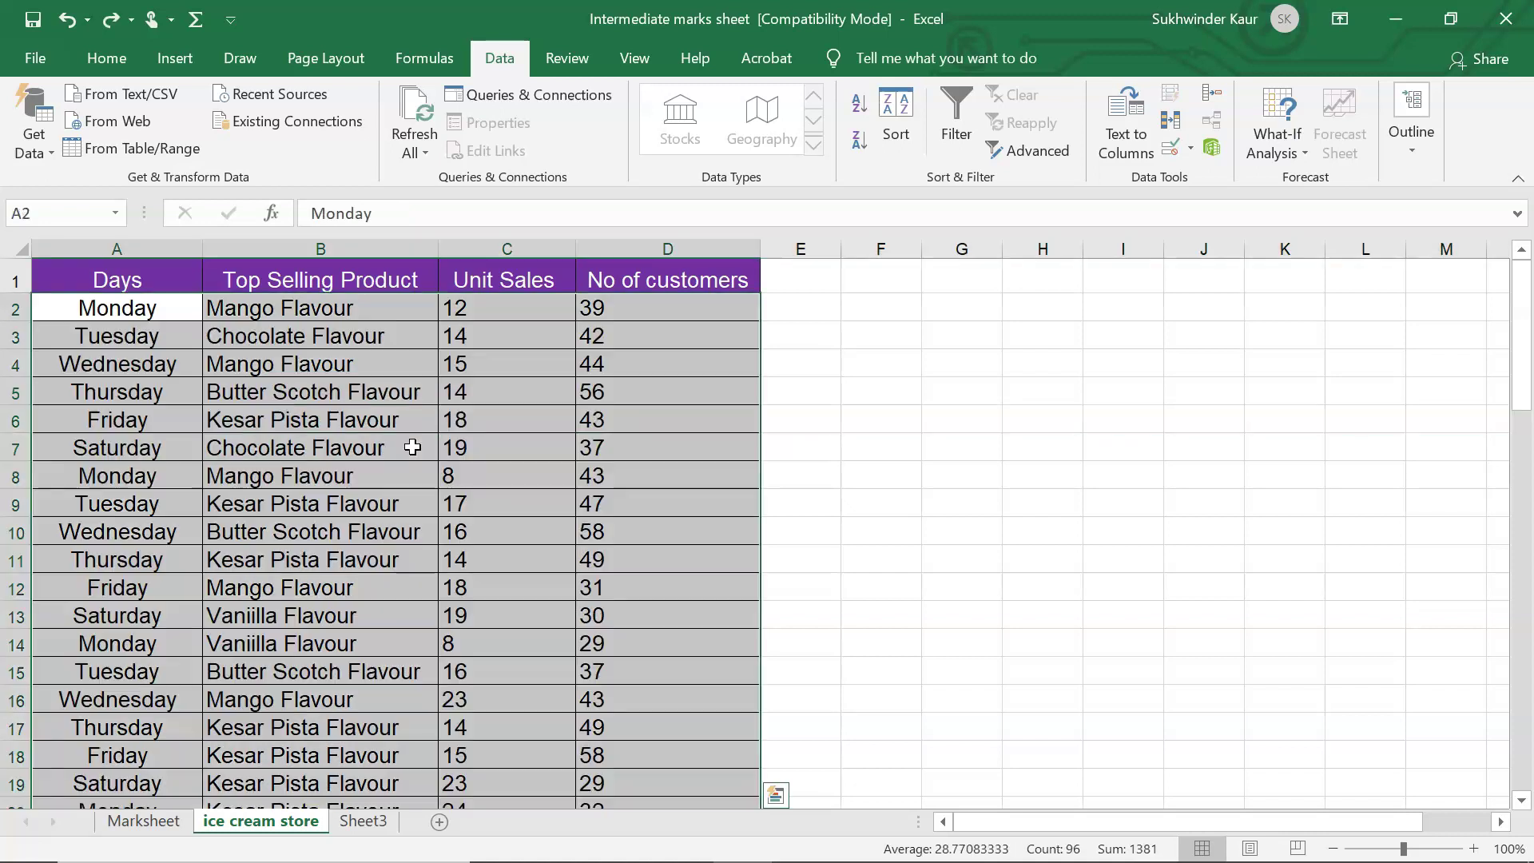
{"action": "key", "text": "ctrl+z"}
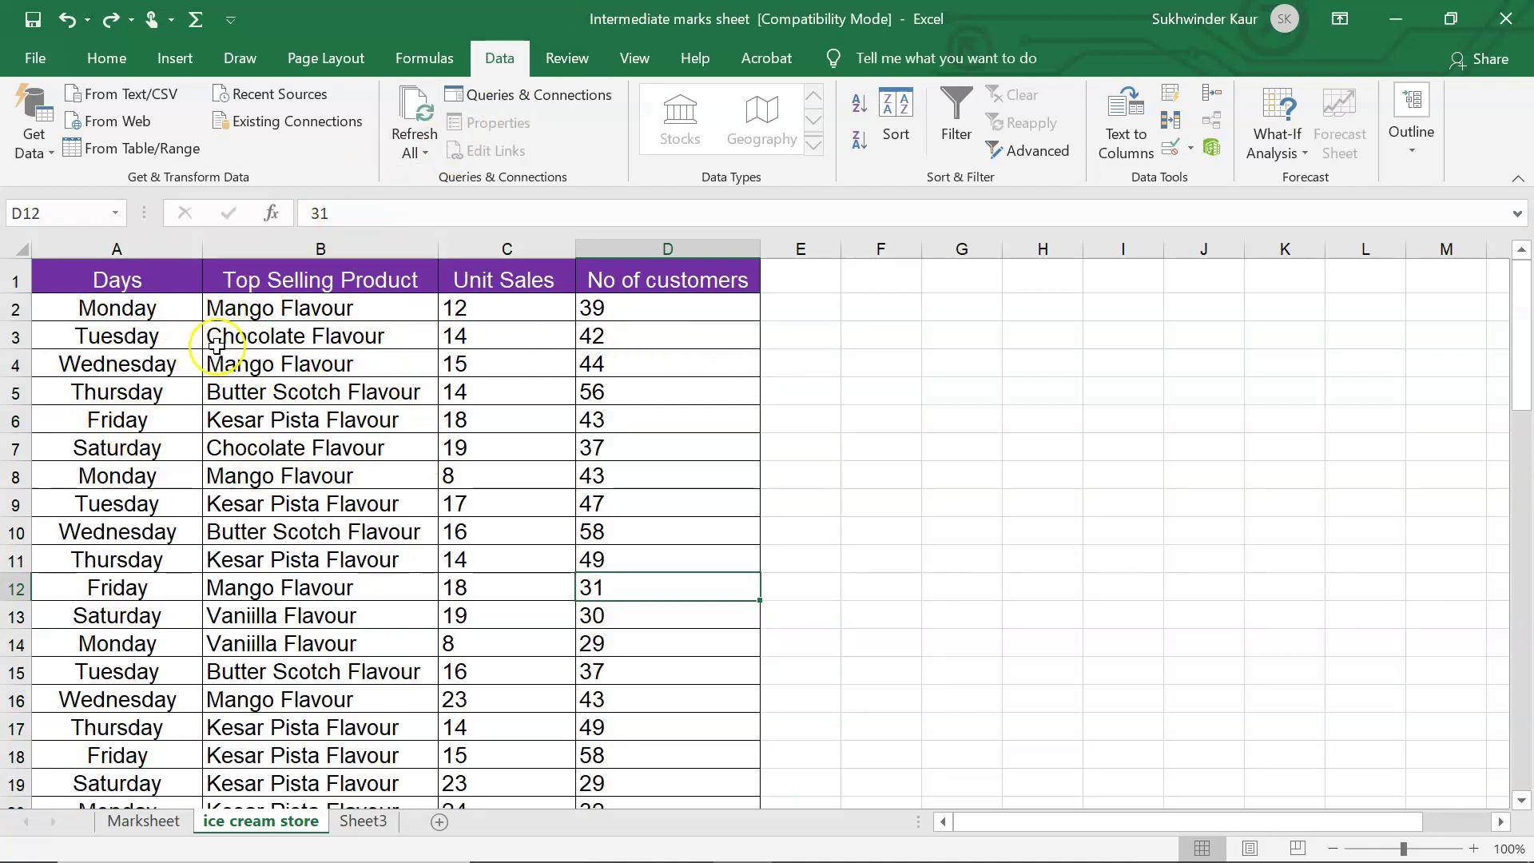
- Reapply the Monday-first weekday sort by Days, then undo that sort
{"action": "left_click", "coordinate": [128, 339]}
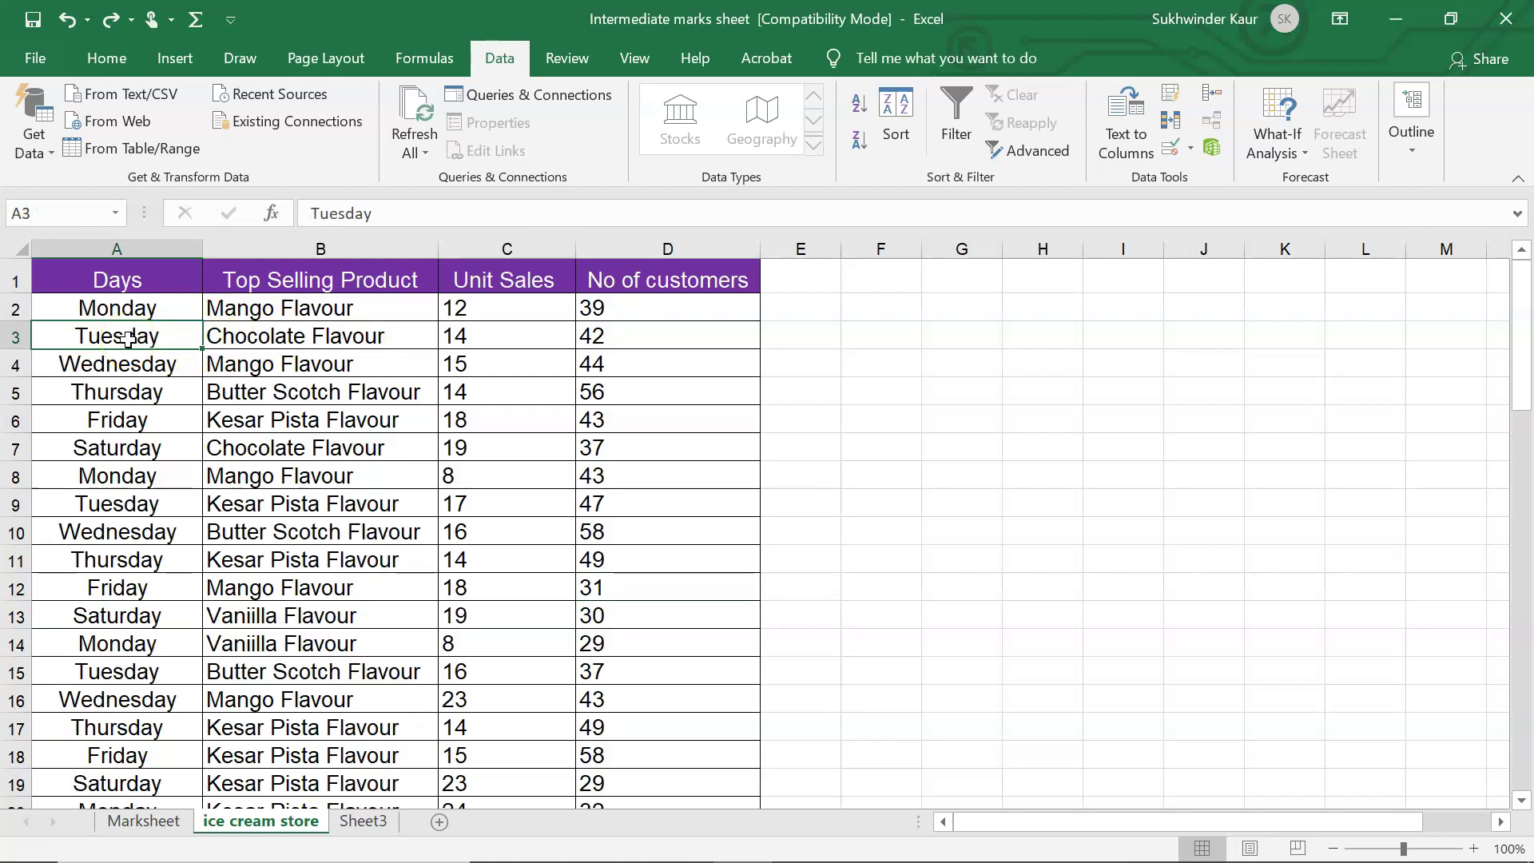
{"action": "left_click", "coordinate": [965, 143]}
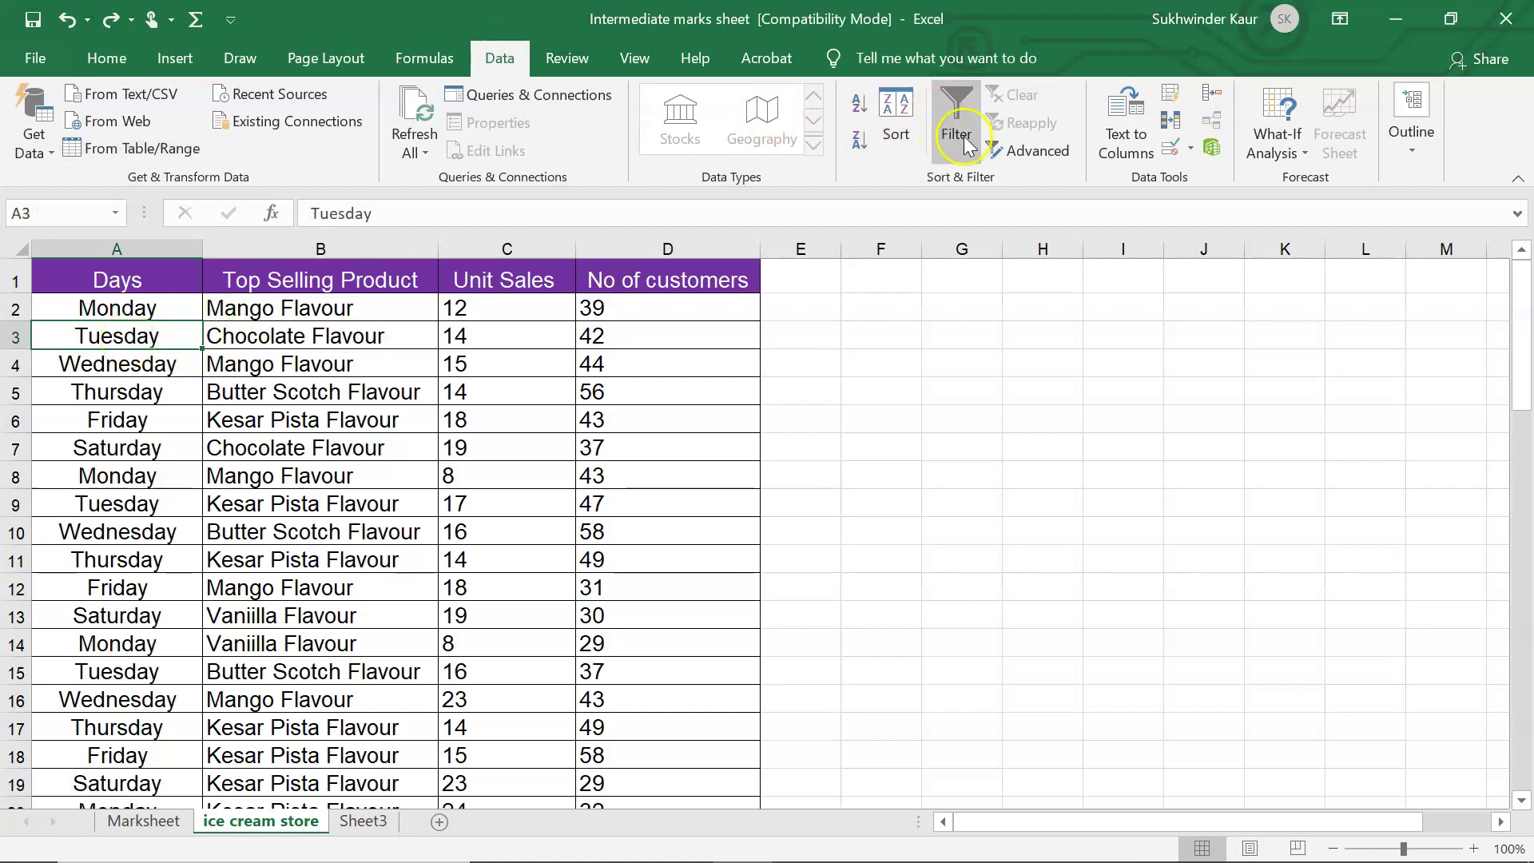
{"action": "left_click", "coordinate": [888, 104]}
{"action": "left_click", "coordinate": [922, 349]}
{"action": "left_click", "coordinate": [926, 345]}
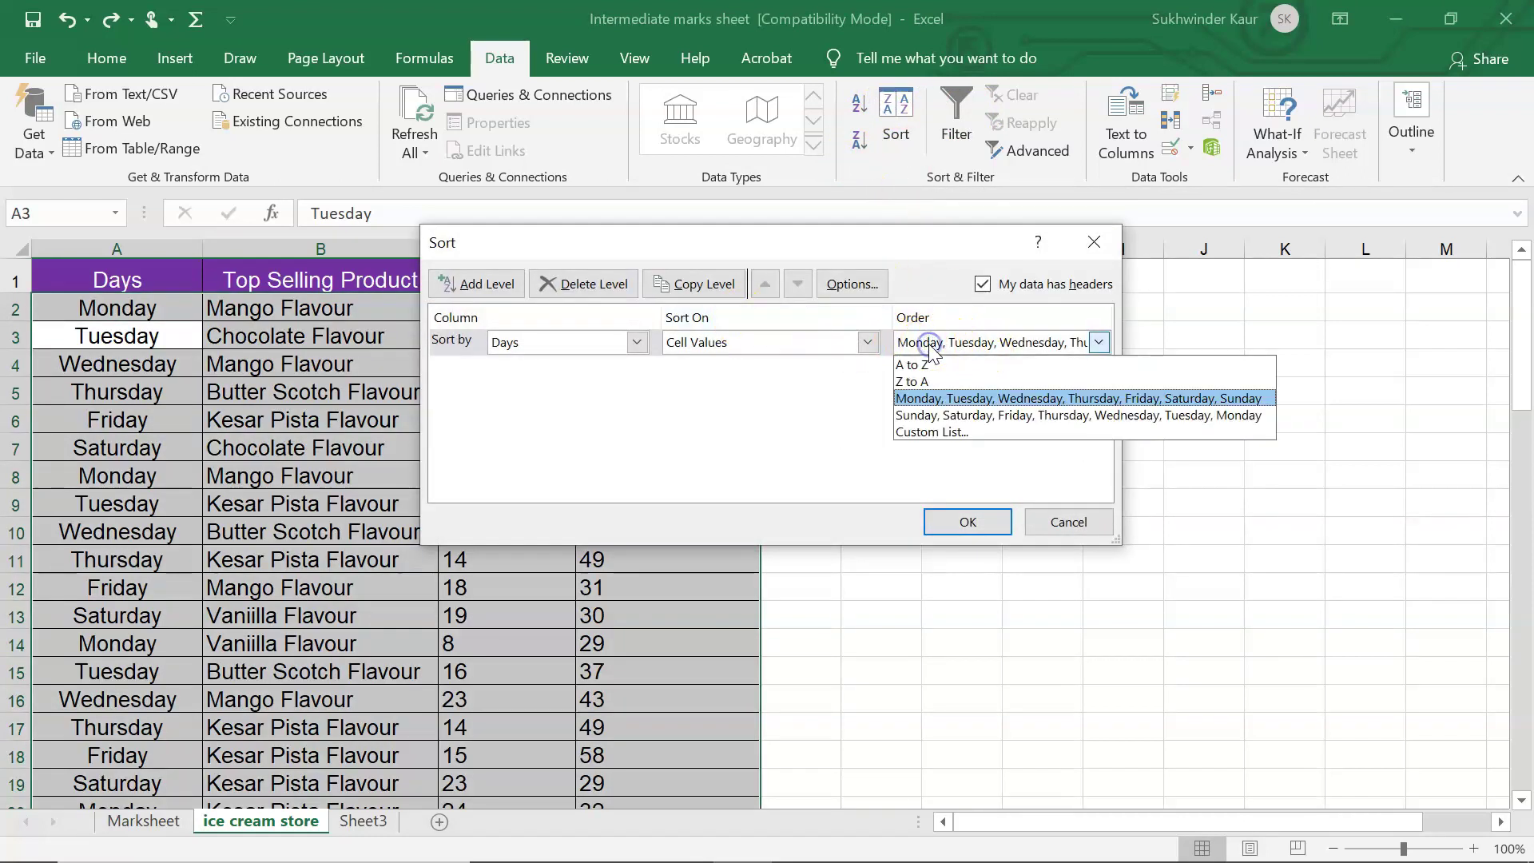
{"action": "left_click", "coordinate": [925, 345]}
{"action": "left_click", "coordinate": [963, 521]}
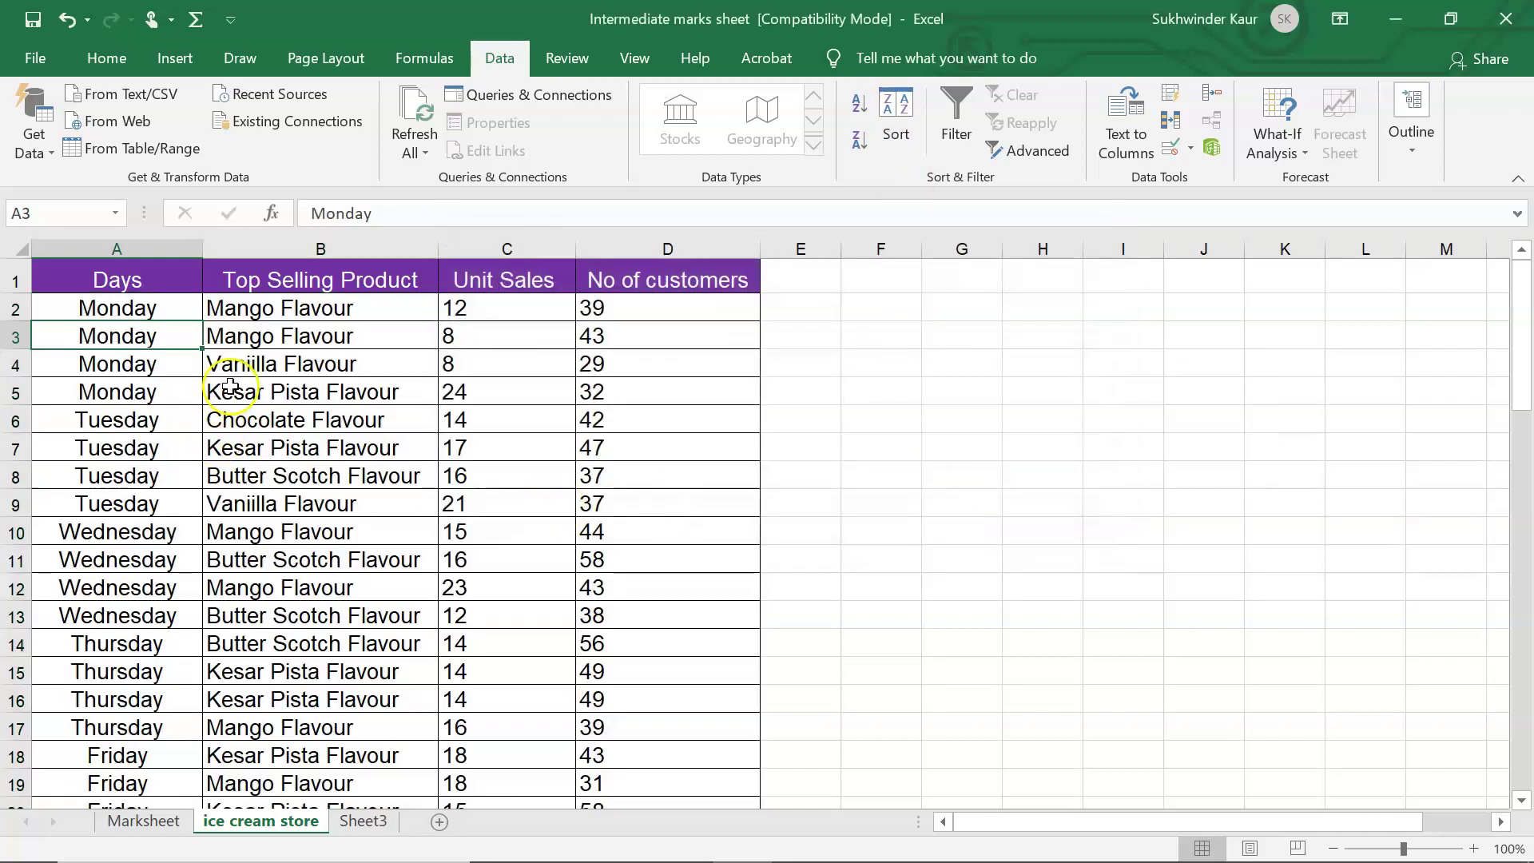
{"action": "key", "text": "ctrl+z"}
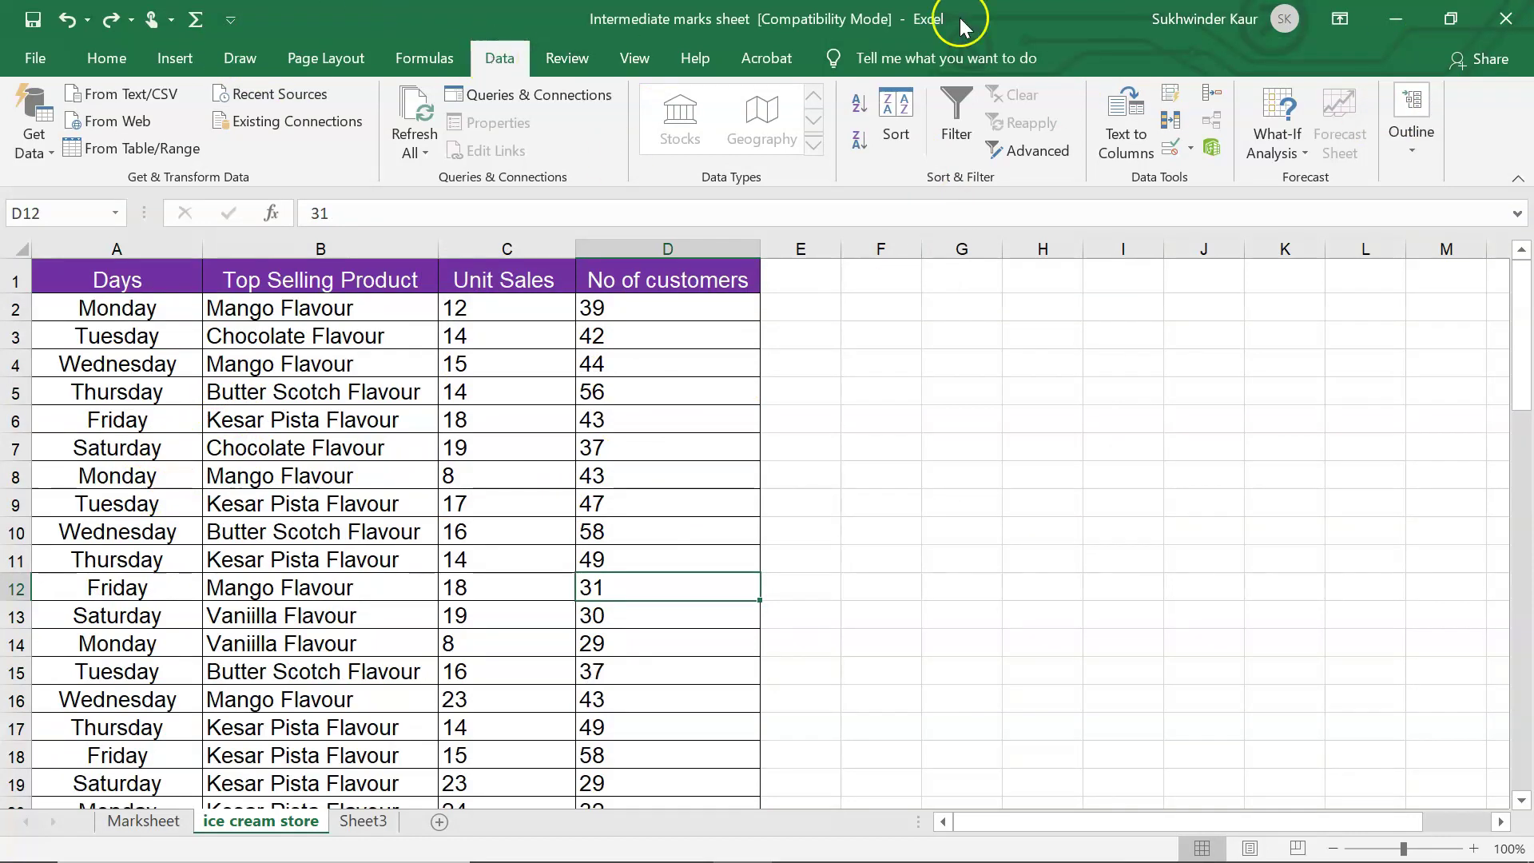
- In the Subtotal settings, group at each change in Days using the Sum function
{"action": "left_click", "coordinate": [1413, 144]}
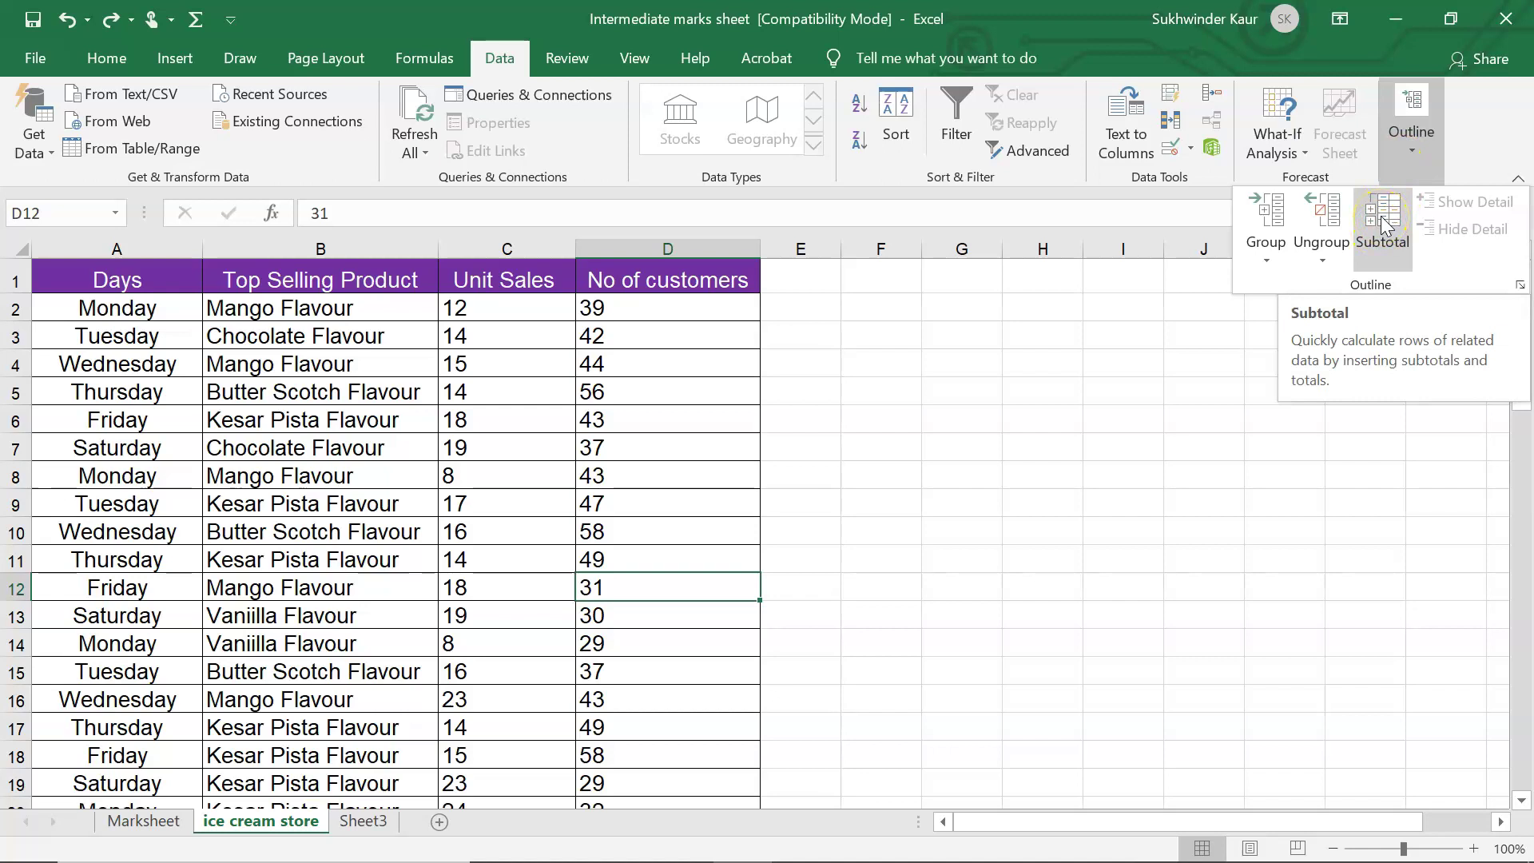
{"action": "left_click", "coordinate": [1383, 224]}
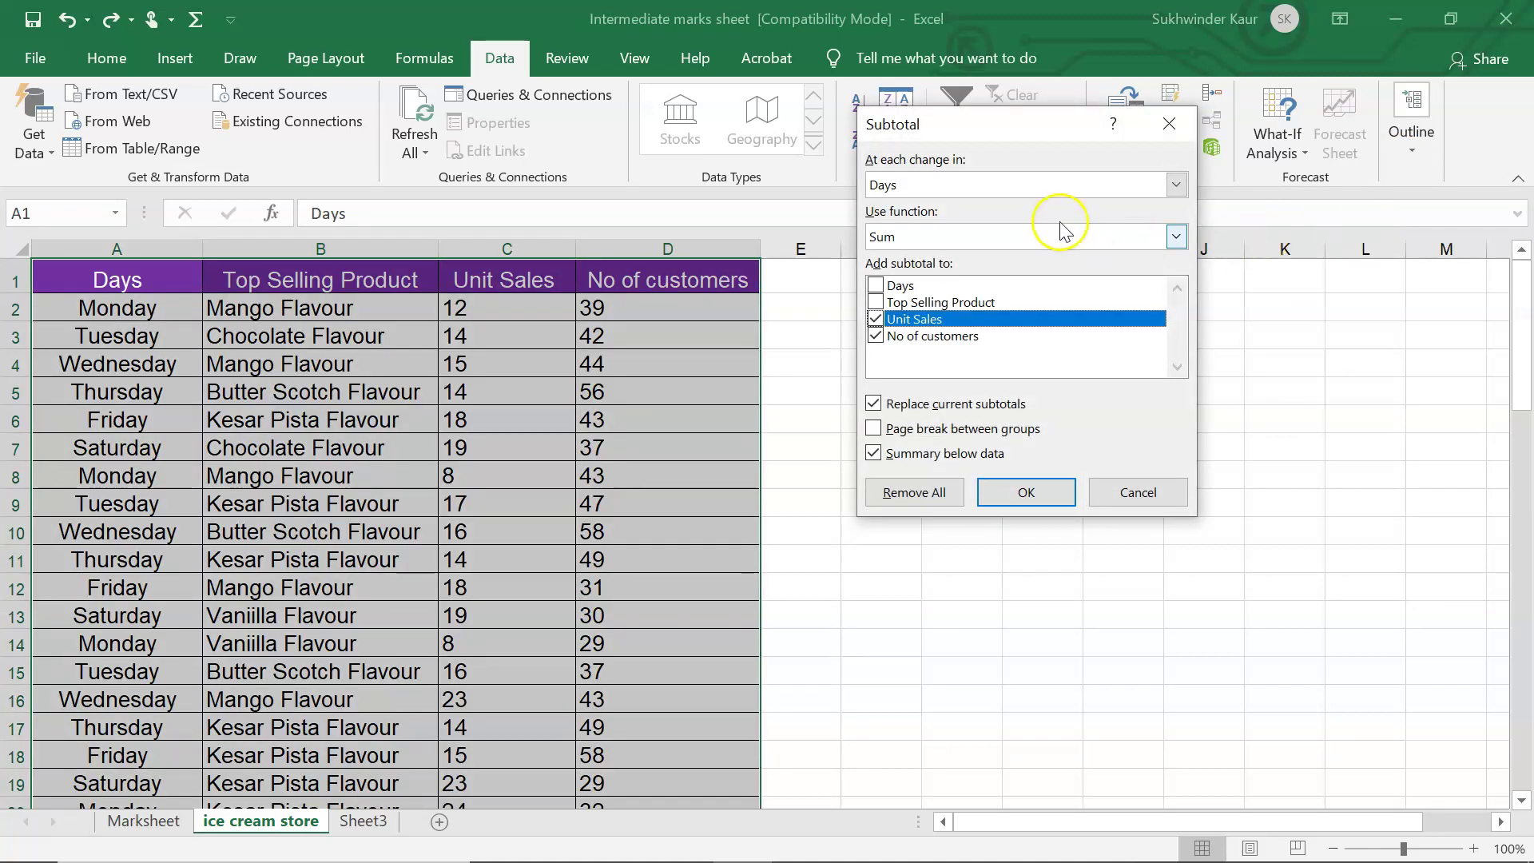
{"action": "left_click_drag", "start_coordinate": [983, 121], "coordinate": [727, 180]}
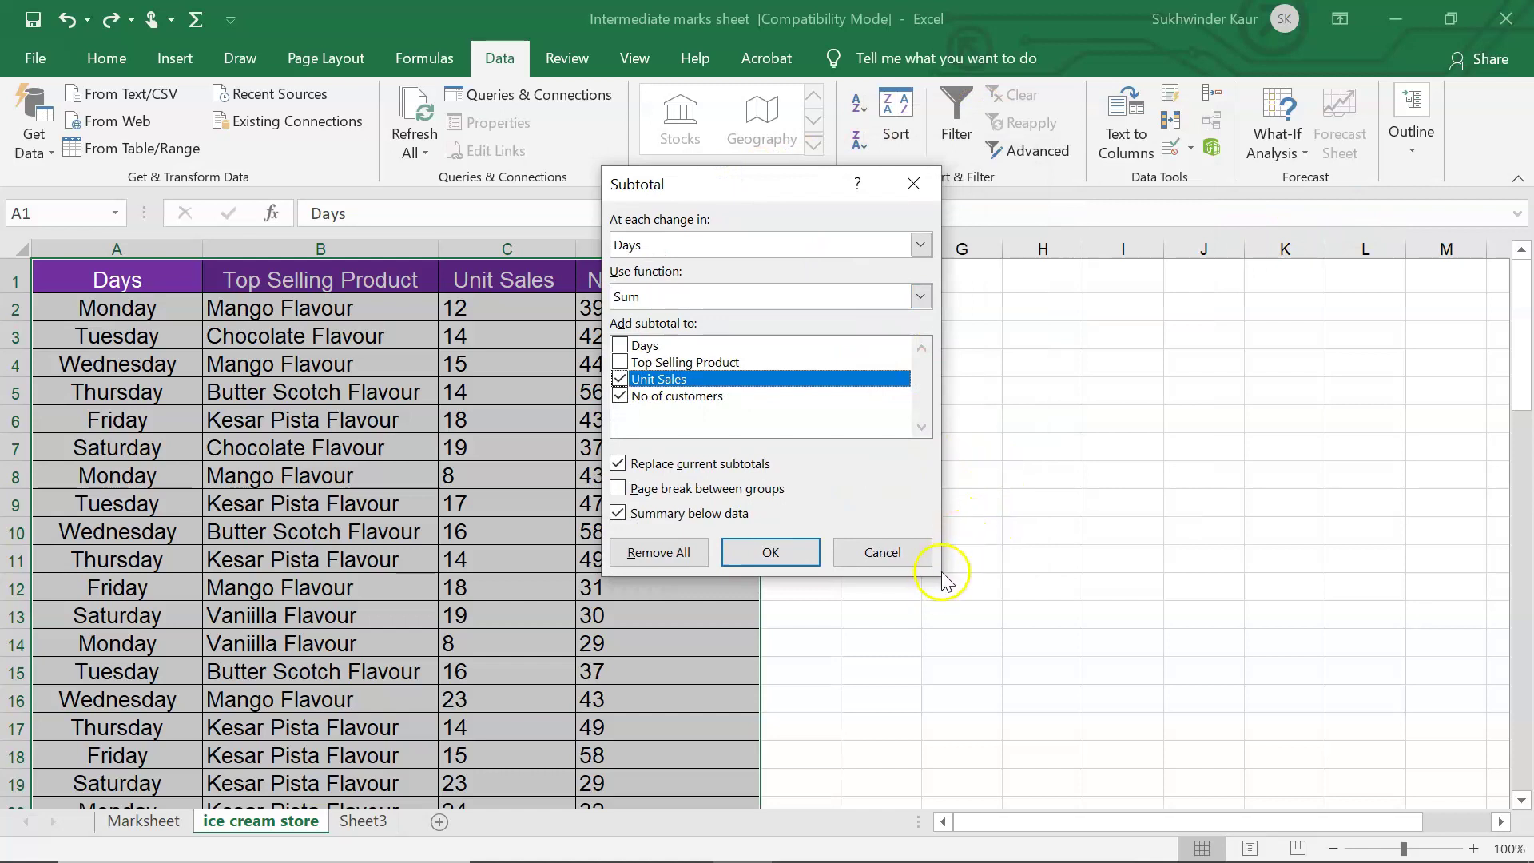
{"action": "left_click", "coordinate": [678, 244]}
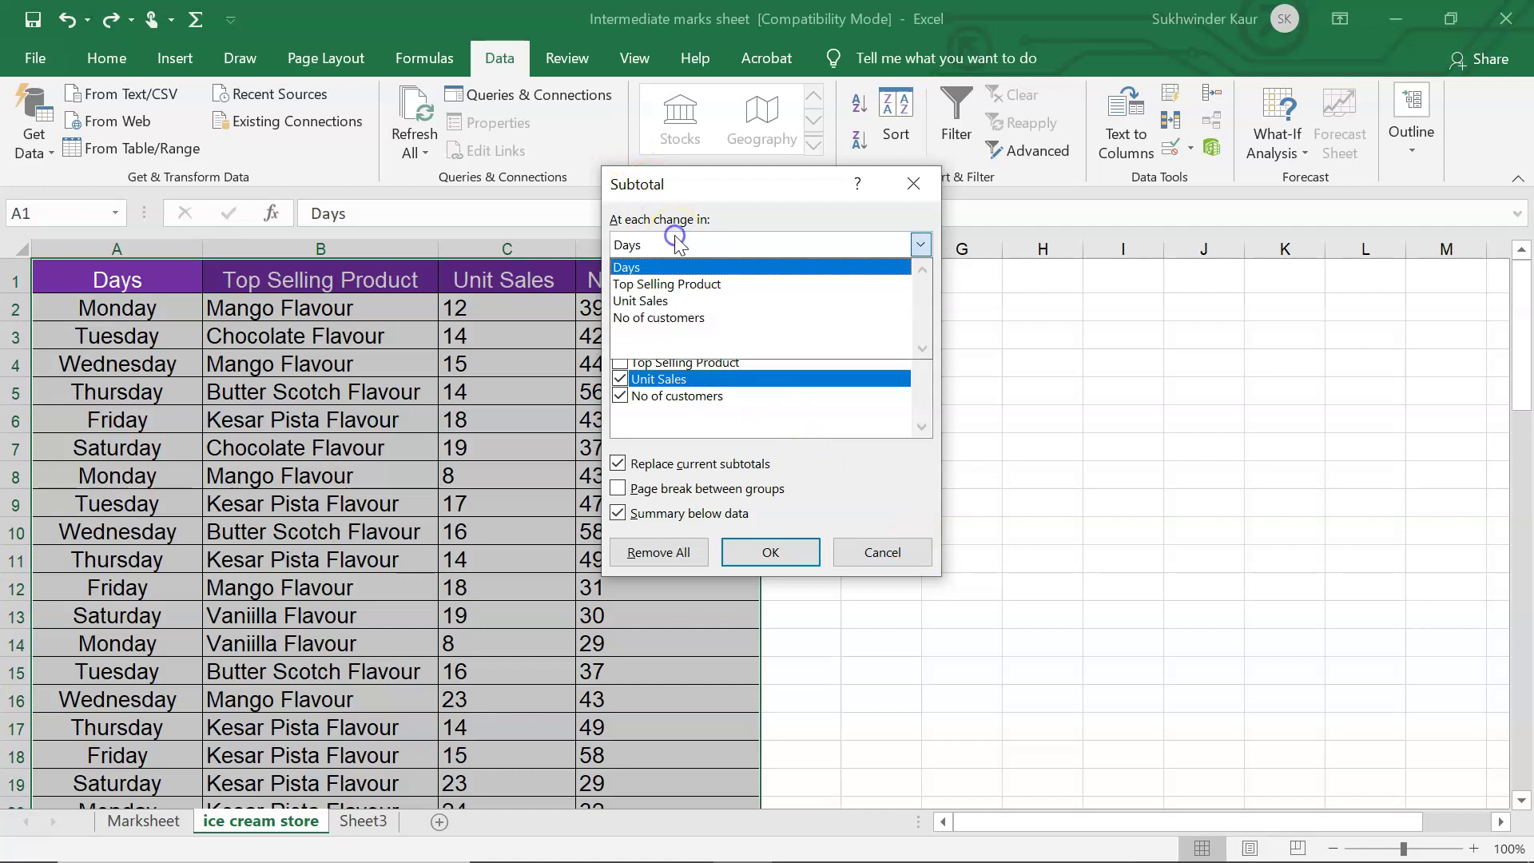
{"action": "left_click", "coordinate": [675, 240]}
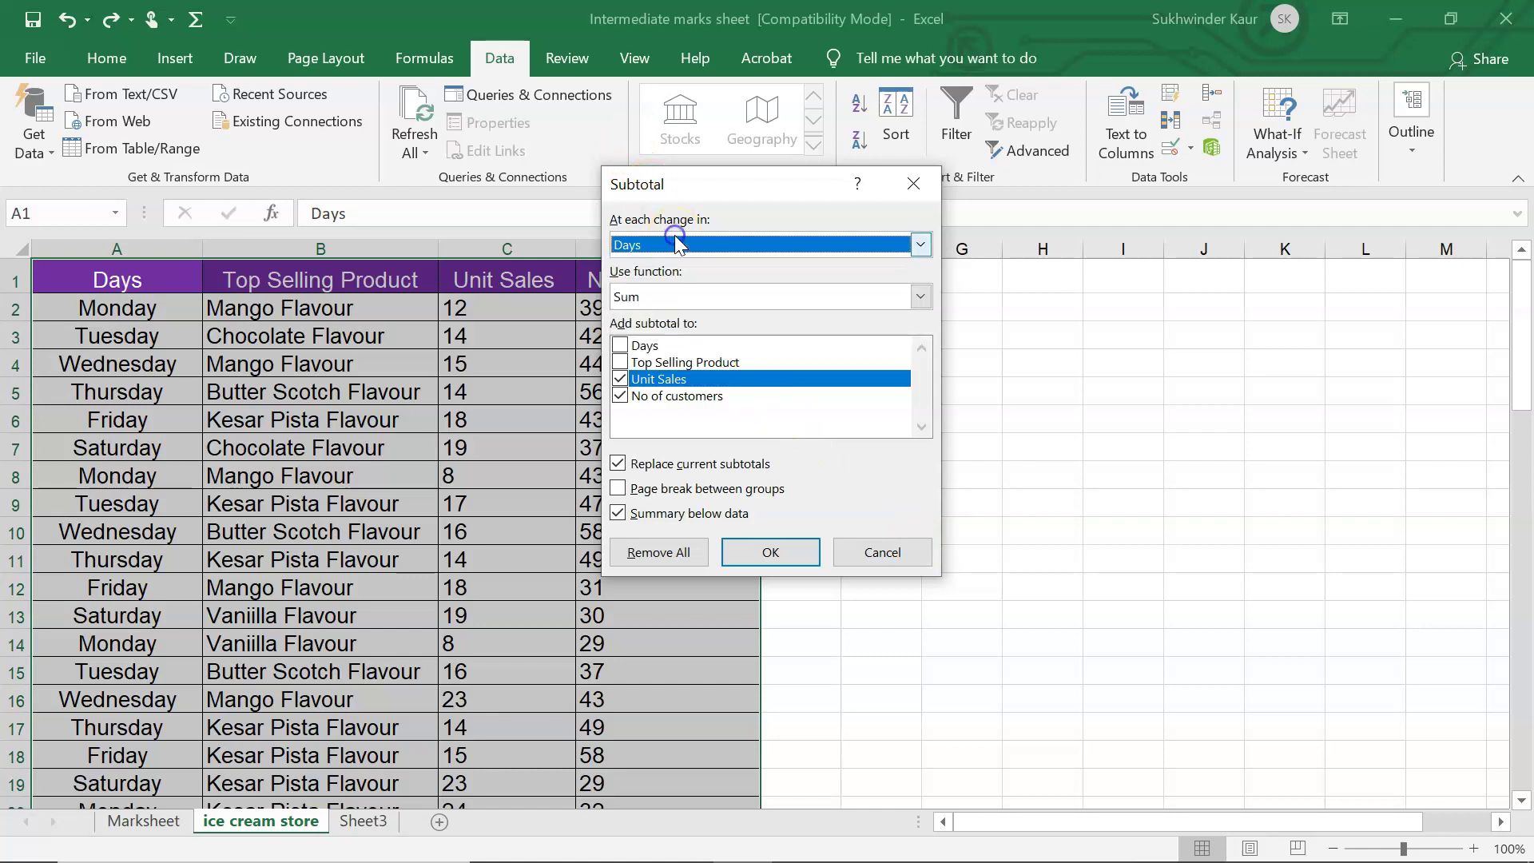
{"action": "left_click", "coordinate": [695, 298]}
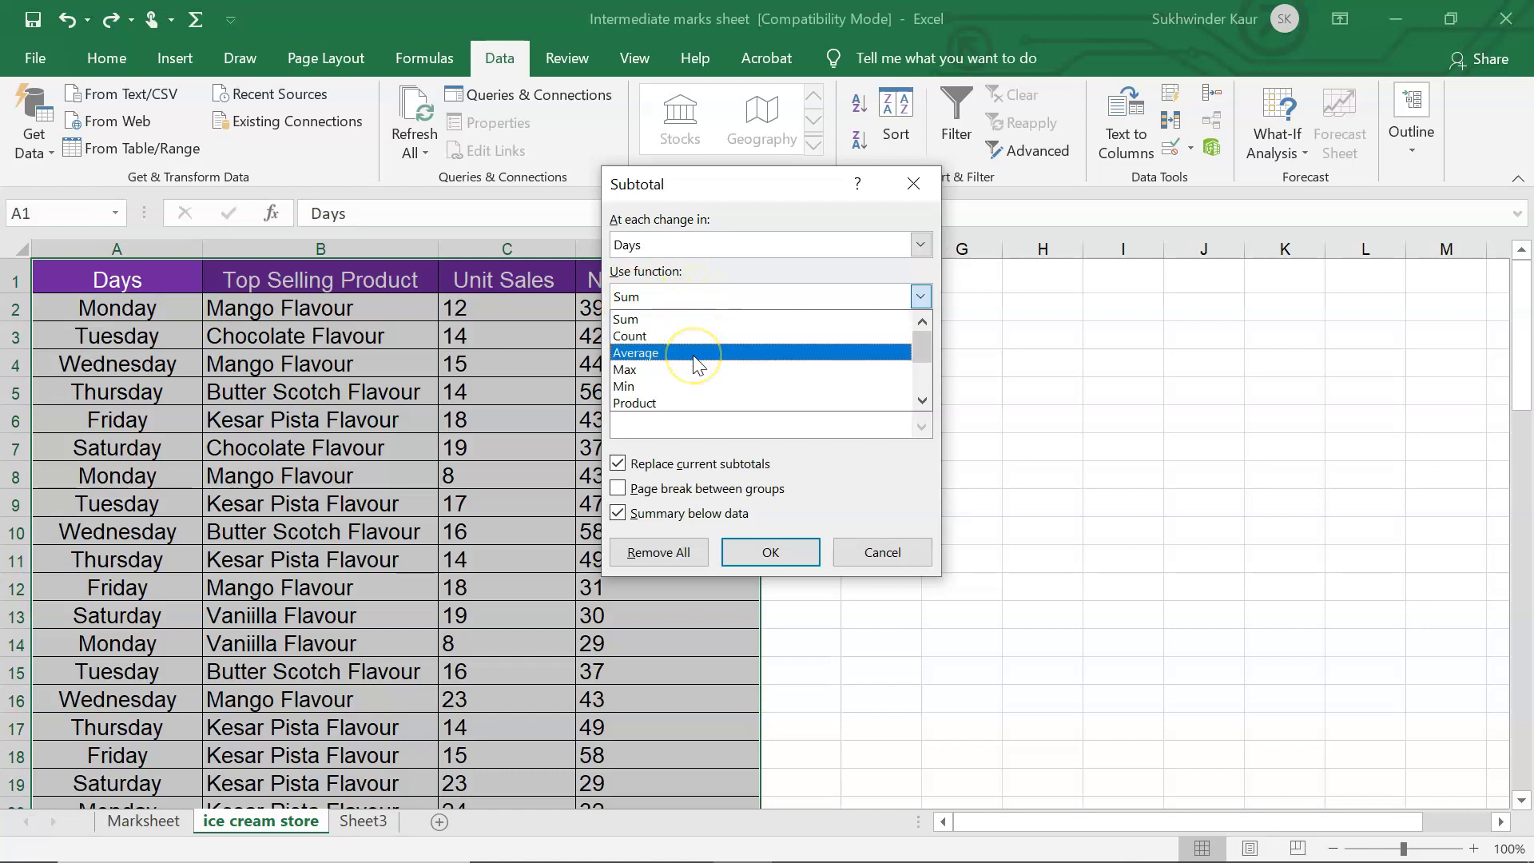
{"action": "left_click", "coordinate": [691, 323]}
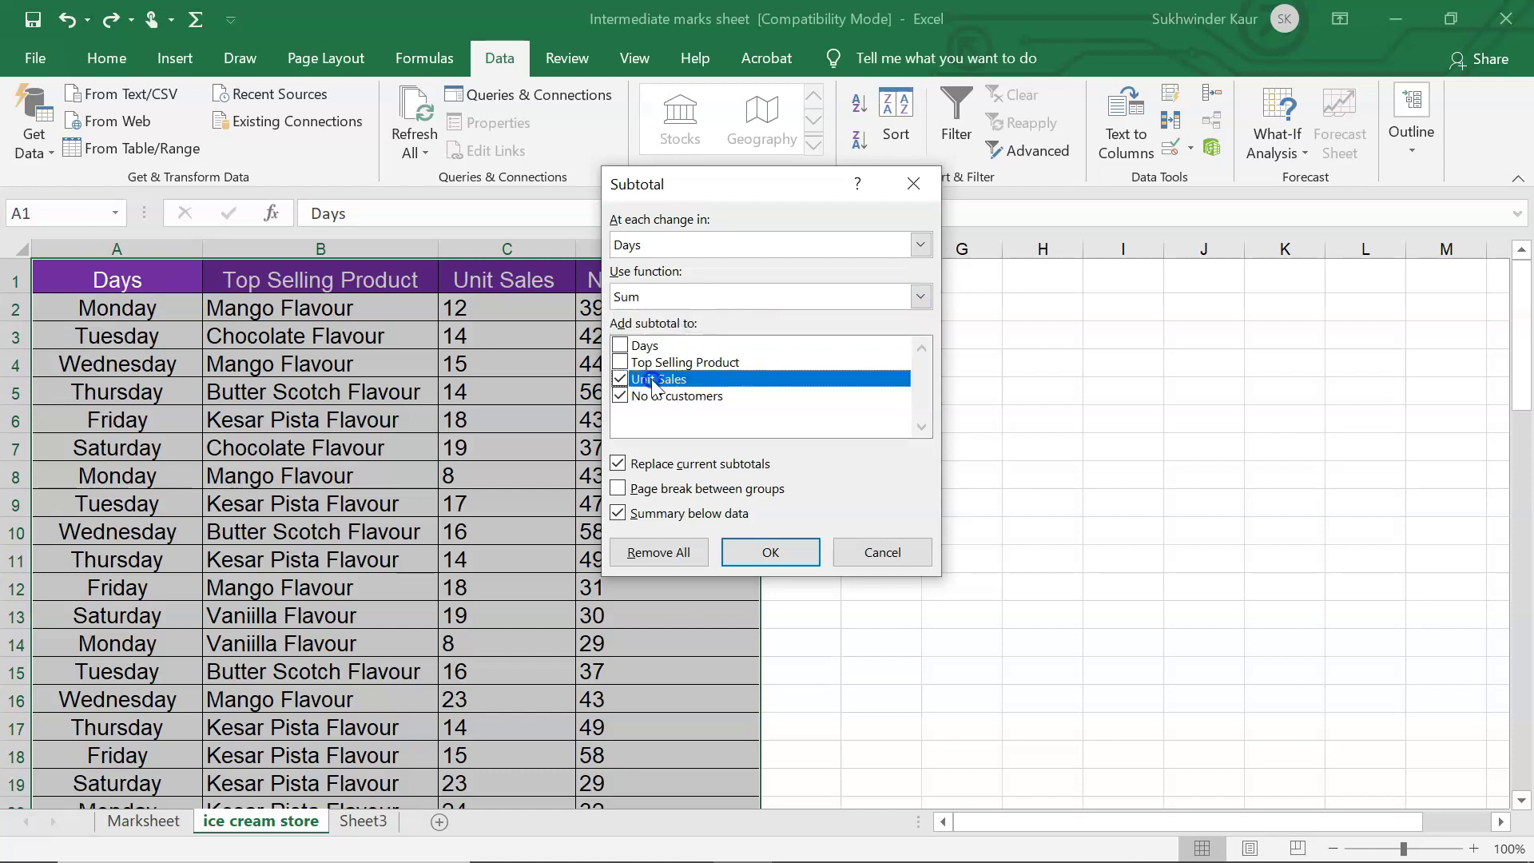
- Subtotal both Unit Sales and No of customers, and apply the subtotals
{"action": "left_click", "coordinate": [619, 380]}
{"action": "left_click", "coordinate": [621, 396]}
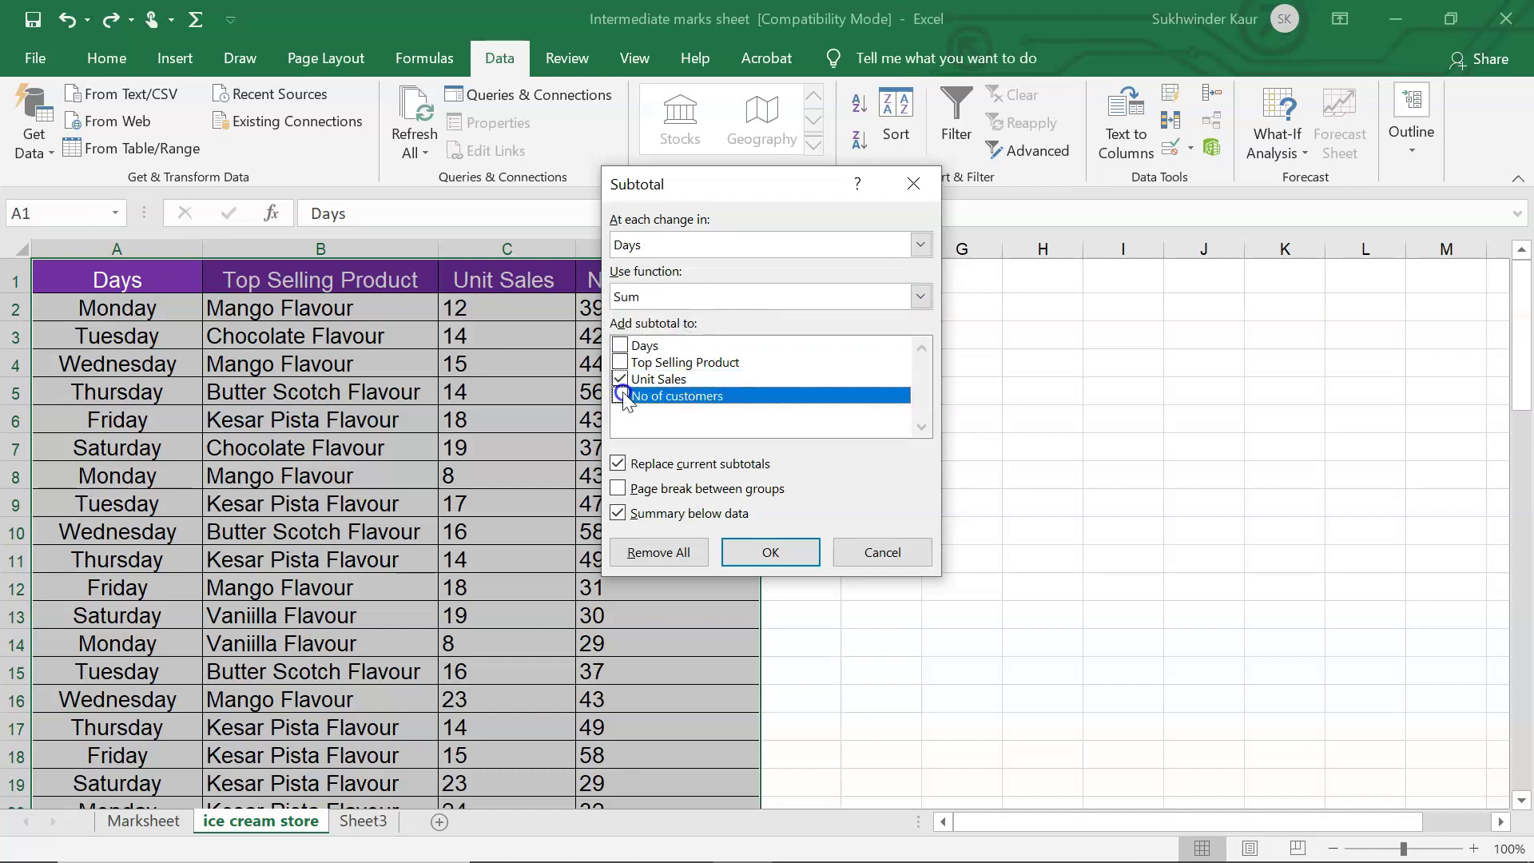
{"action": "left_click", "coordinate": [621, 378]}
{"action": "left_click", "coordinate": [620, 379]}
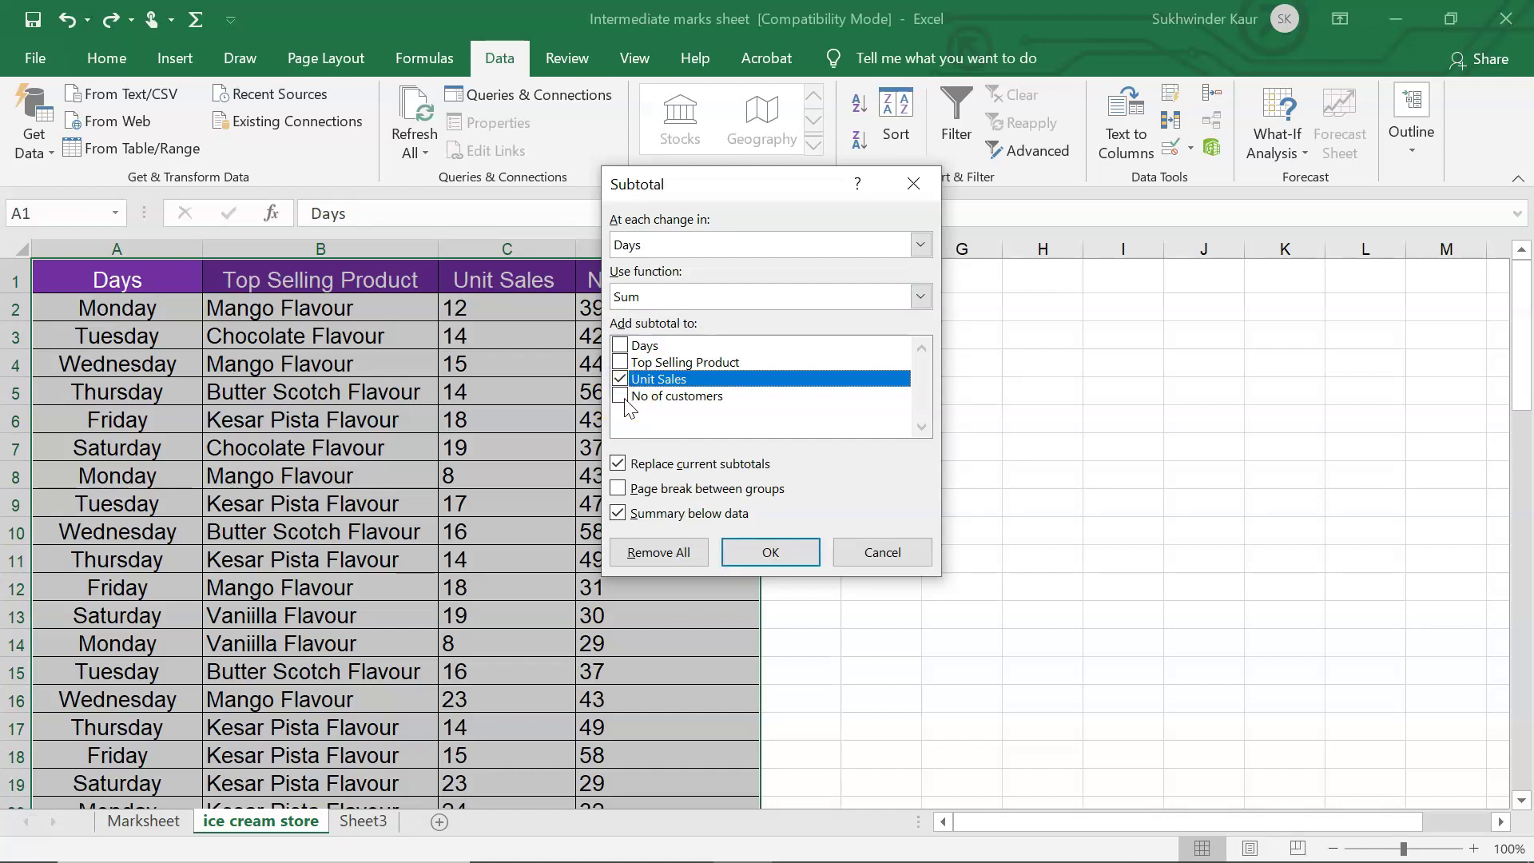
{"action": "left_click", "coordinate": [623, 397]}
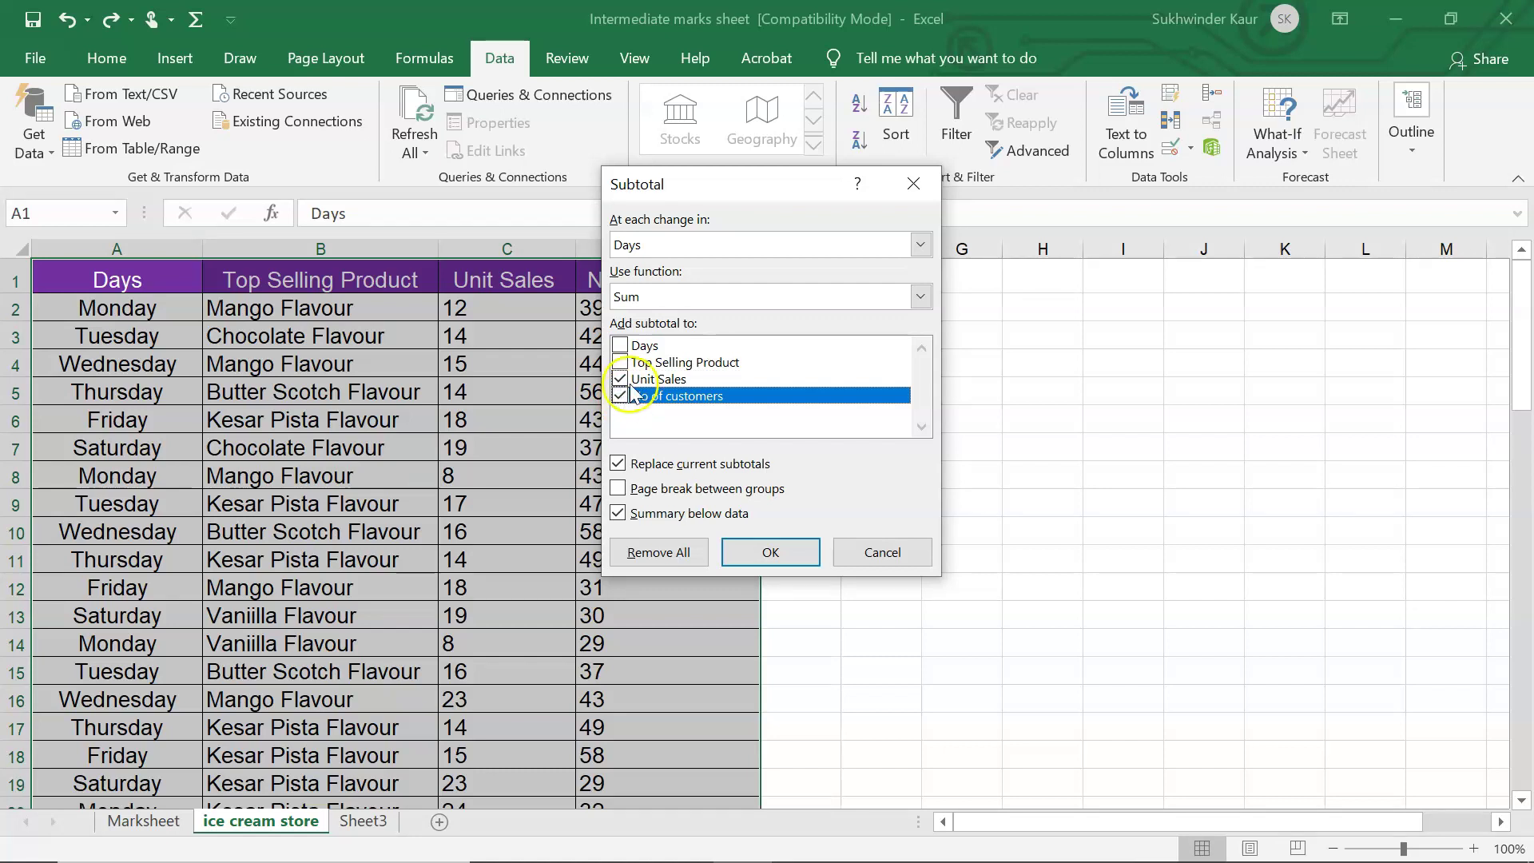
{"action": "left_click", "coordinate": [770, 552]}
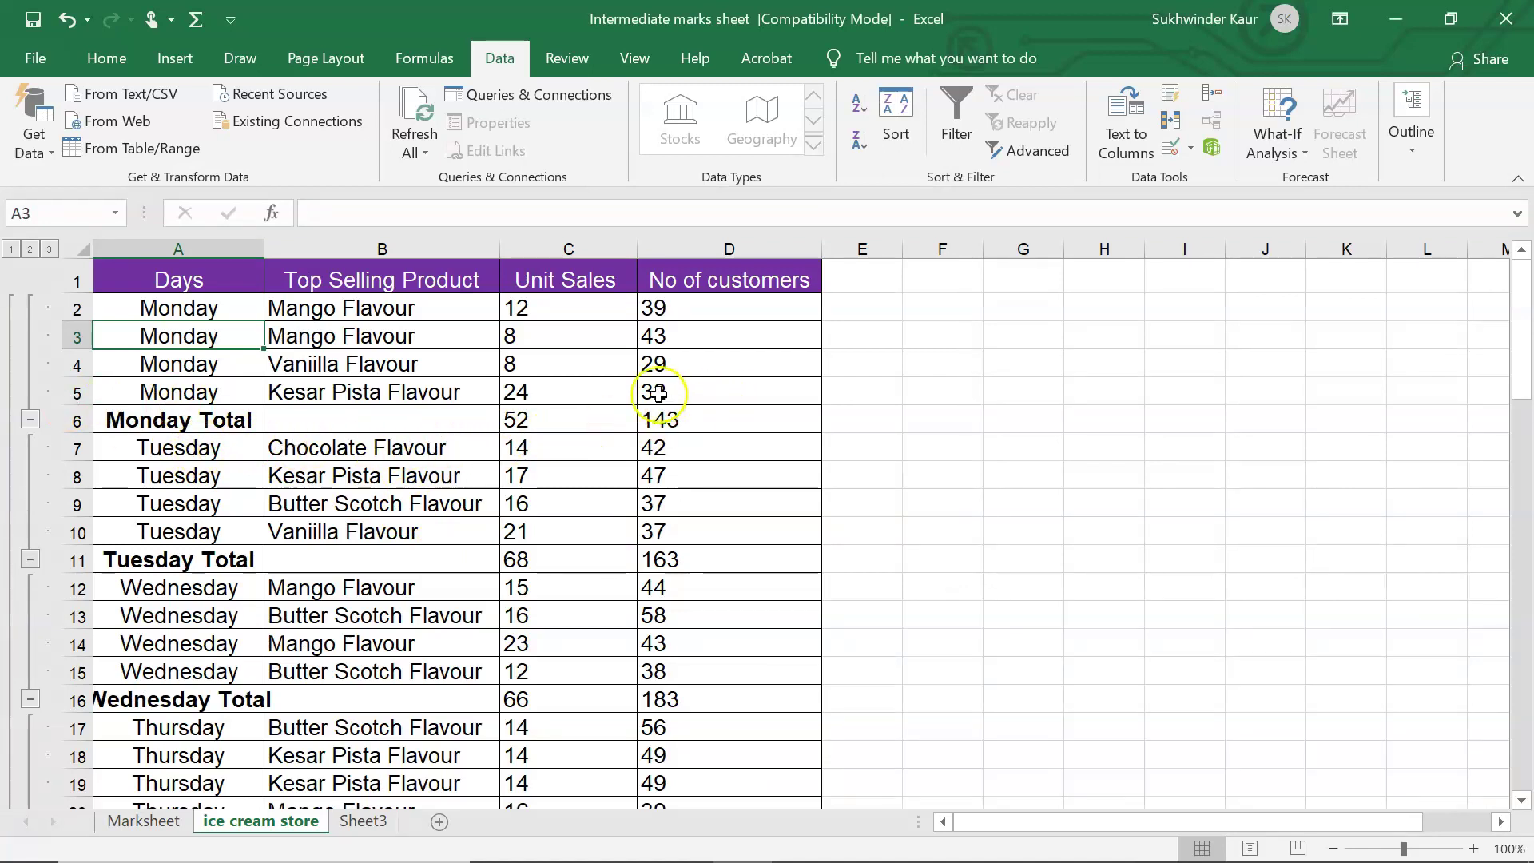
{"action": "scroll", "coordinate": [576, 395], "scroll_direction": "down", "scroll_amount": 1}
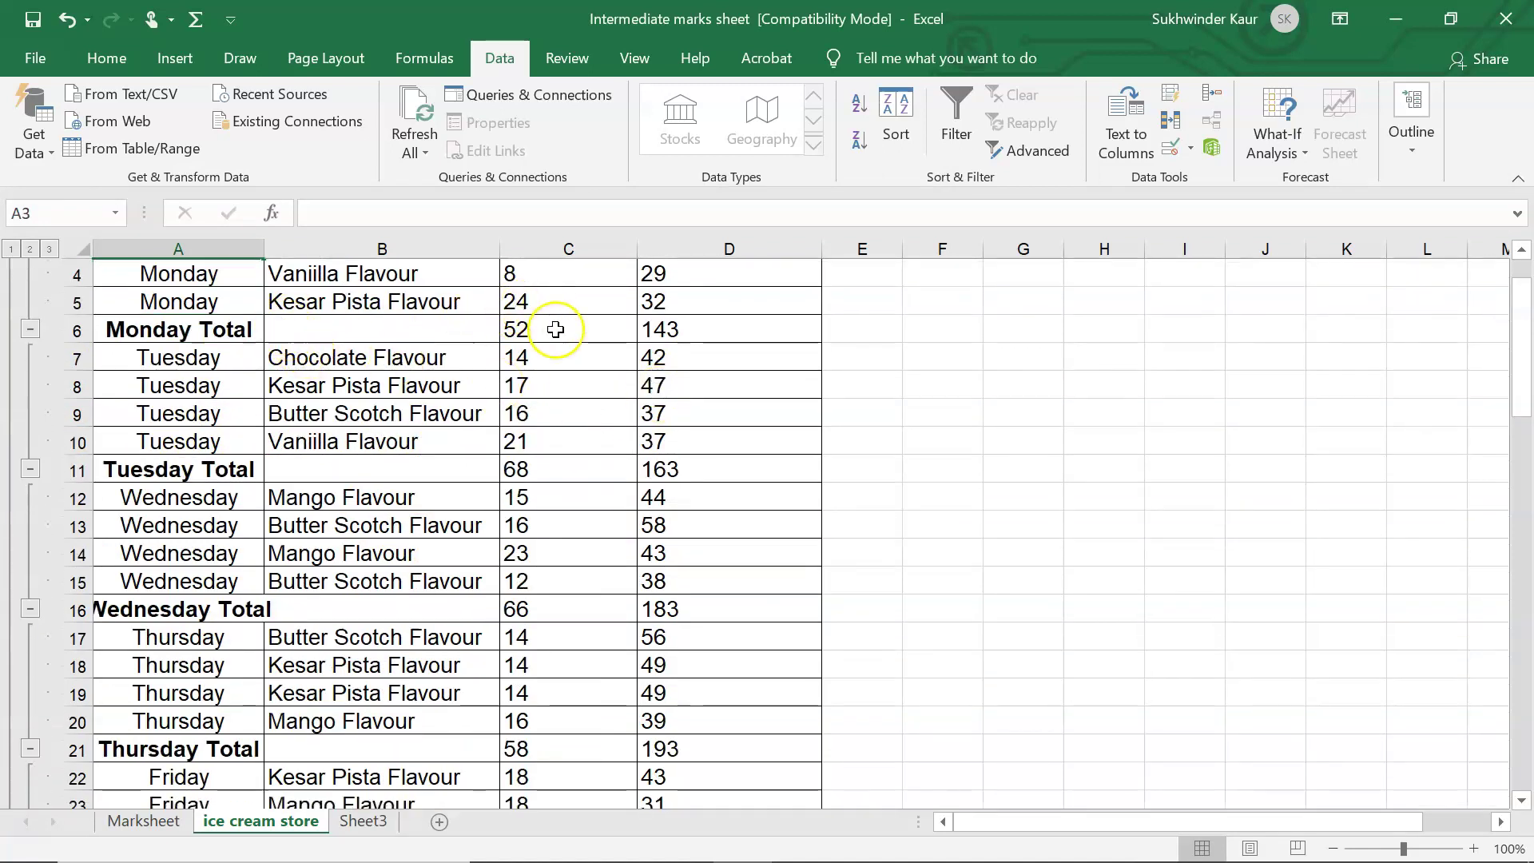
{"action": "scroll", "coordinate": [556, 329], "scroll_direction": "up", "scroll_amount": 1}
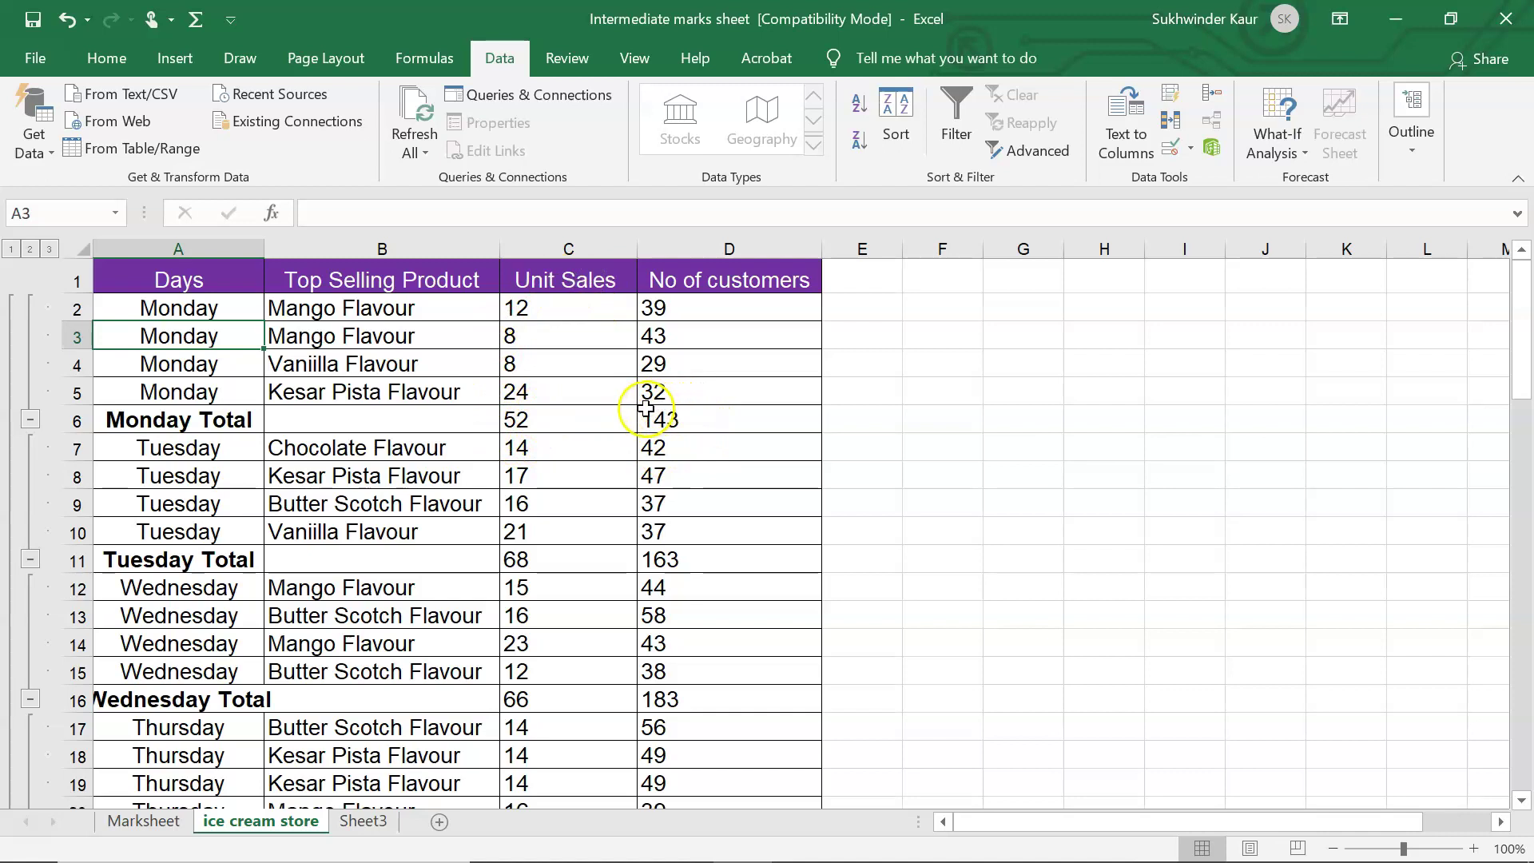
{"action": "scroll", "coordinate": [644, 412], "scroll_direction": "down", "scroll_amount": 1}
{"action": "scroll", "coordinate": [644, 415], "scroll_direction": "down", "scroll_amount": 1}
{"action": "scroll", "coordinate": [644, 414], "scroll_direction": "down", "scroll_amount": 1}
{"action": "scroll", "coordinate": [644, 415], "scroll_direction": "down", "scroll_amount": 1}
{"action": "scroll", "coordinate": [644, 414], "scroll_direction": "down", "scroll_amount": 1}
{"action": "scroll", "coordinate": [644, 414], "scroll_direction": "down", "scroll_amount": 1}
{"action": "scroll", "coordinate": [644, 416], "scroll_direction": "down", "scroll_amount": 1}
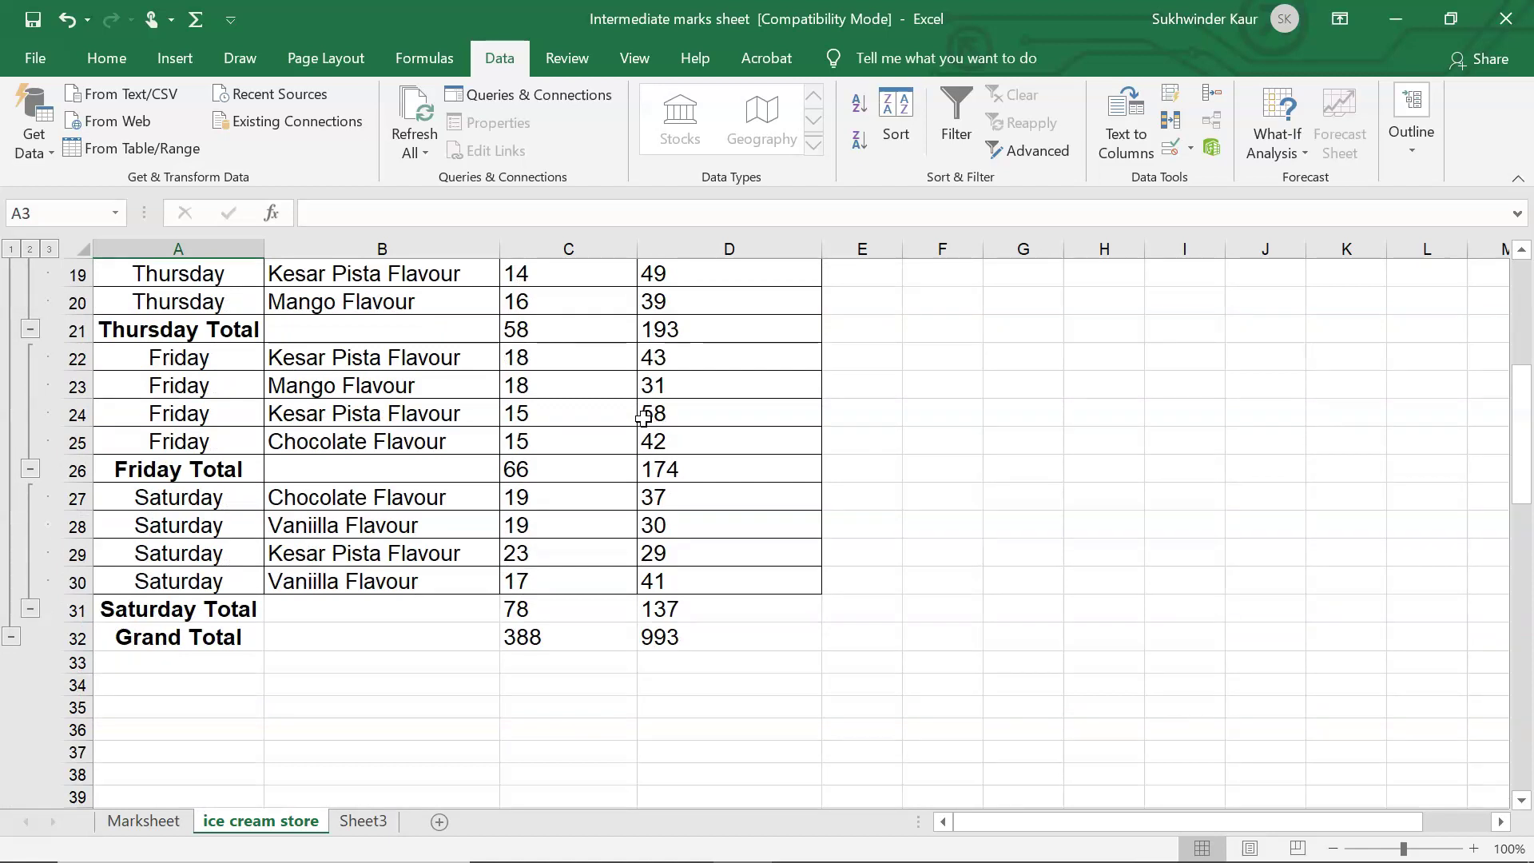
{"action": "scroll", "coordinate": [495, 361], "scroll_direction": "up", "scroll_amount": 1}
{"action": "scroll", "coordinate": [495, 362], "scroll_direction": "up", "scroll_amount": 1}
{"action": "scroll", "coordinate": [494, 362], "scroll_direction": "up", "scroll_amount": 1}
{"action": "scroll", "coordinate": [496, 362], "scroll_direction": "up", "scroll_amount": 2}
{"action": "scroll", "coordinate": [497, 362], "scroll_direction": "down", "scroll_amount": 3}
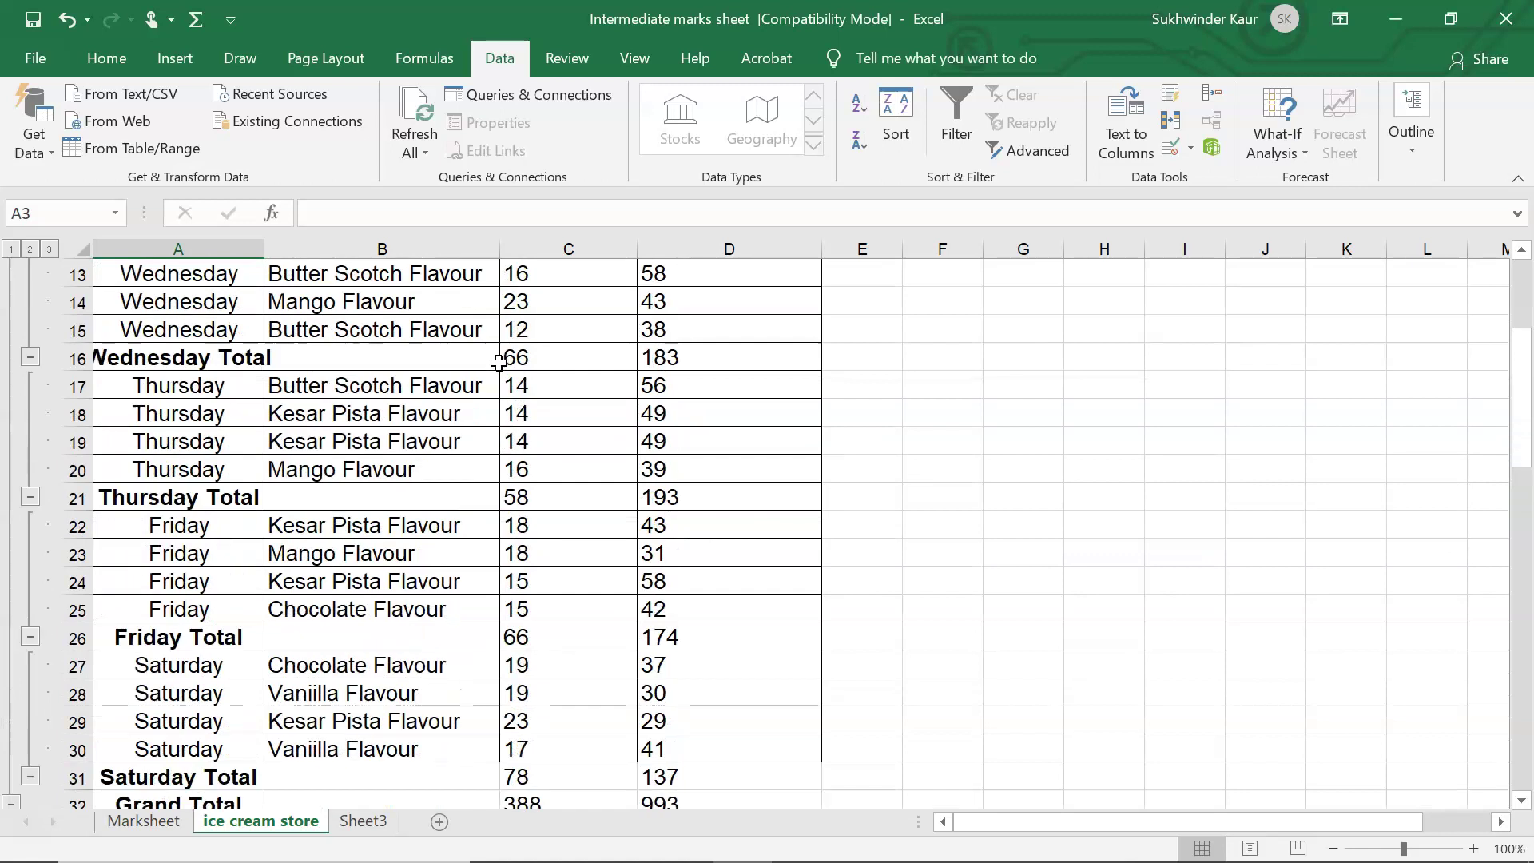
{"action": "scroll", "coordinate": [497, 362], "scroll_direction": "down", "scroll_amount": 2}
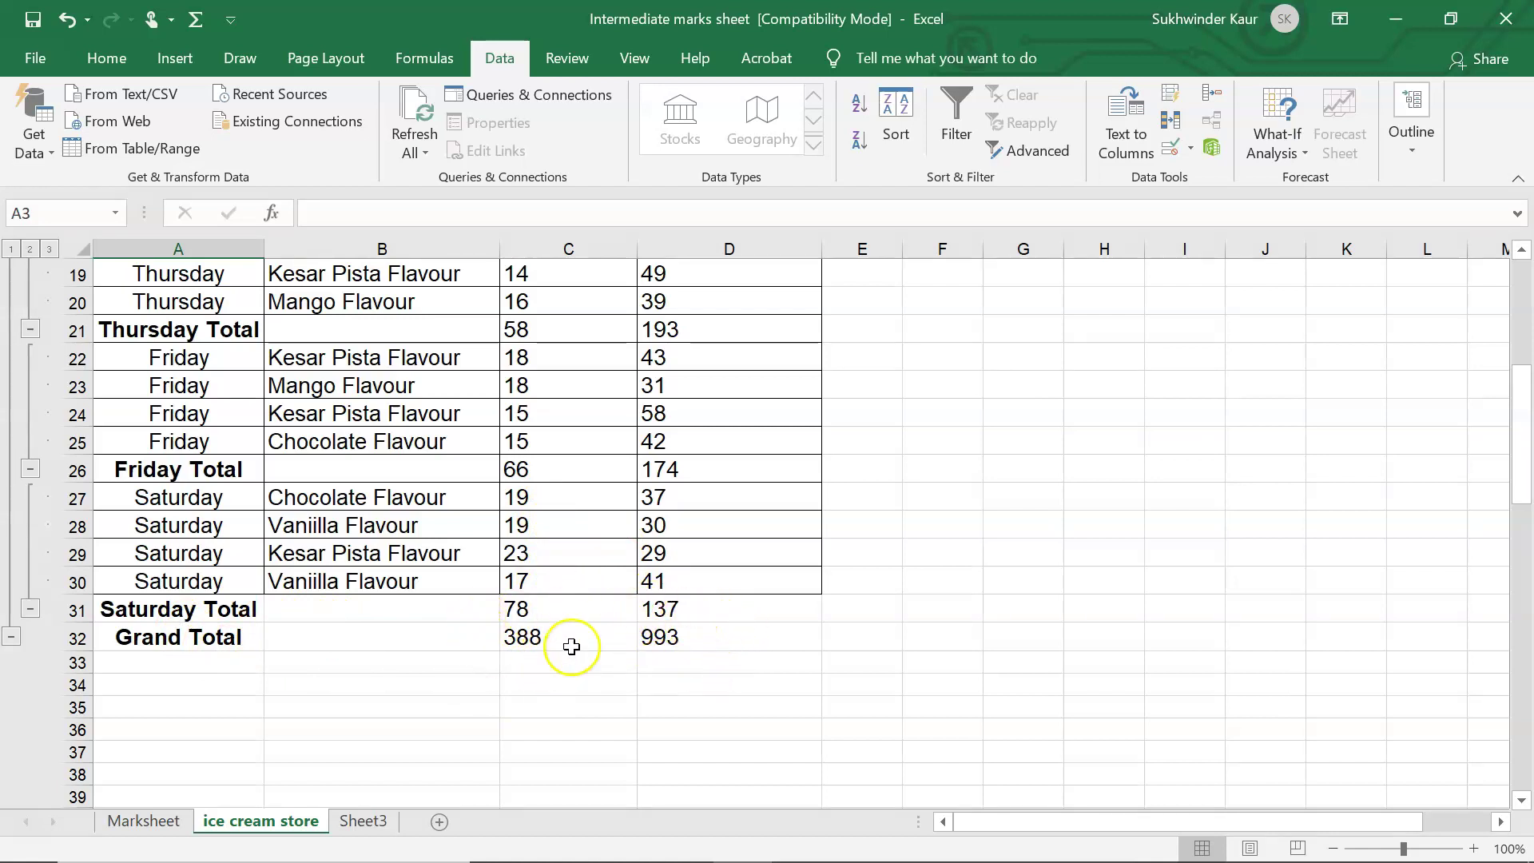
{"action": "scroll", "coordinate": [668, 556], "scroll_direction": "up", "scroll_amount": 1}
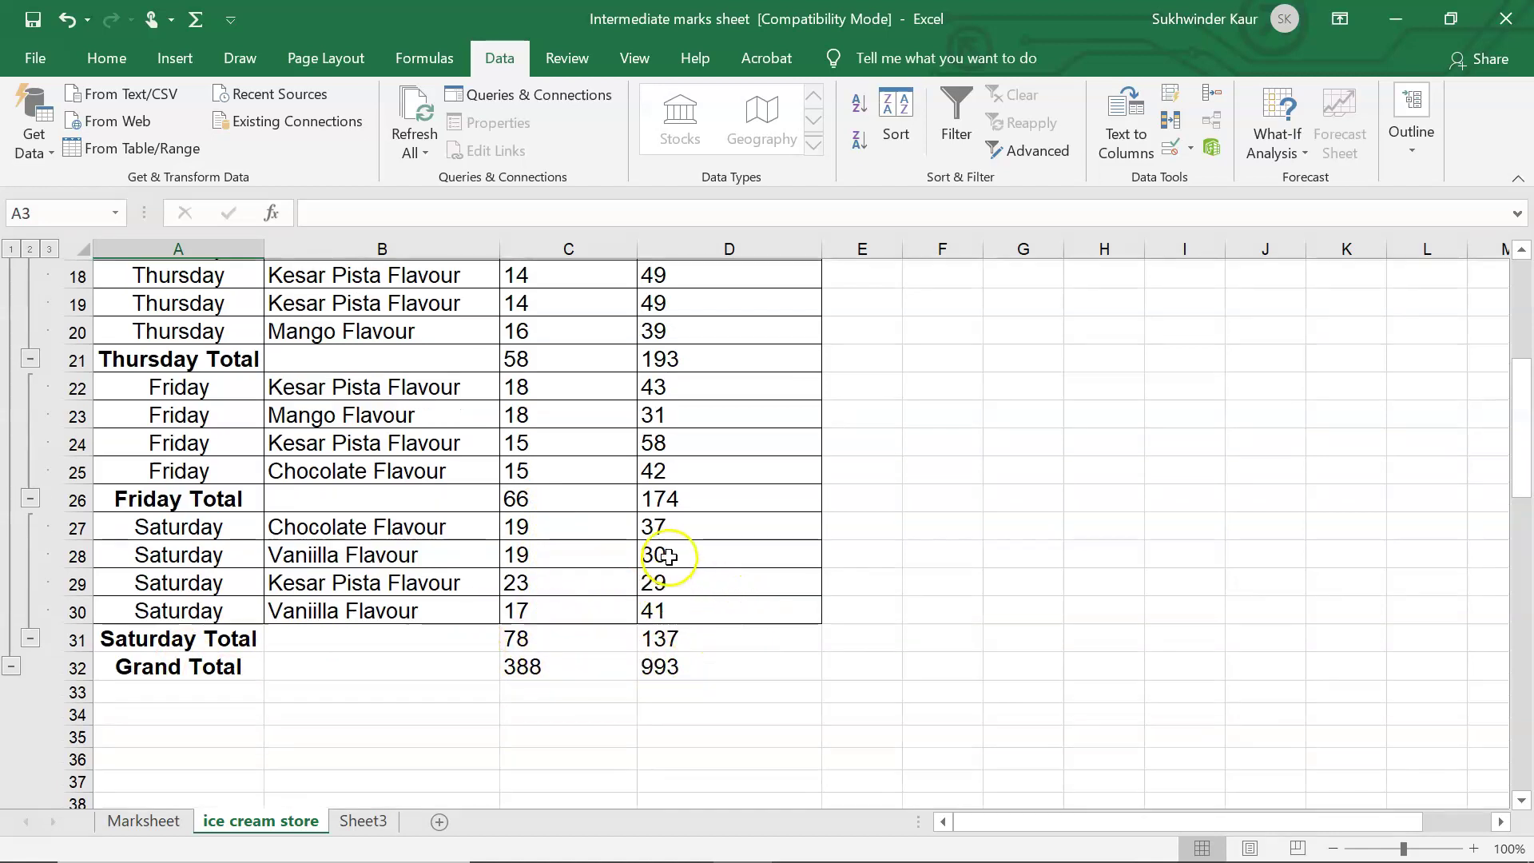
{"action": "scroll", "coordinate": [668, 556], "scroll_direction": "up", "scroll_amount": 6}
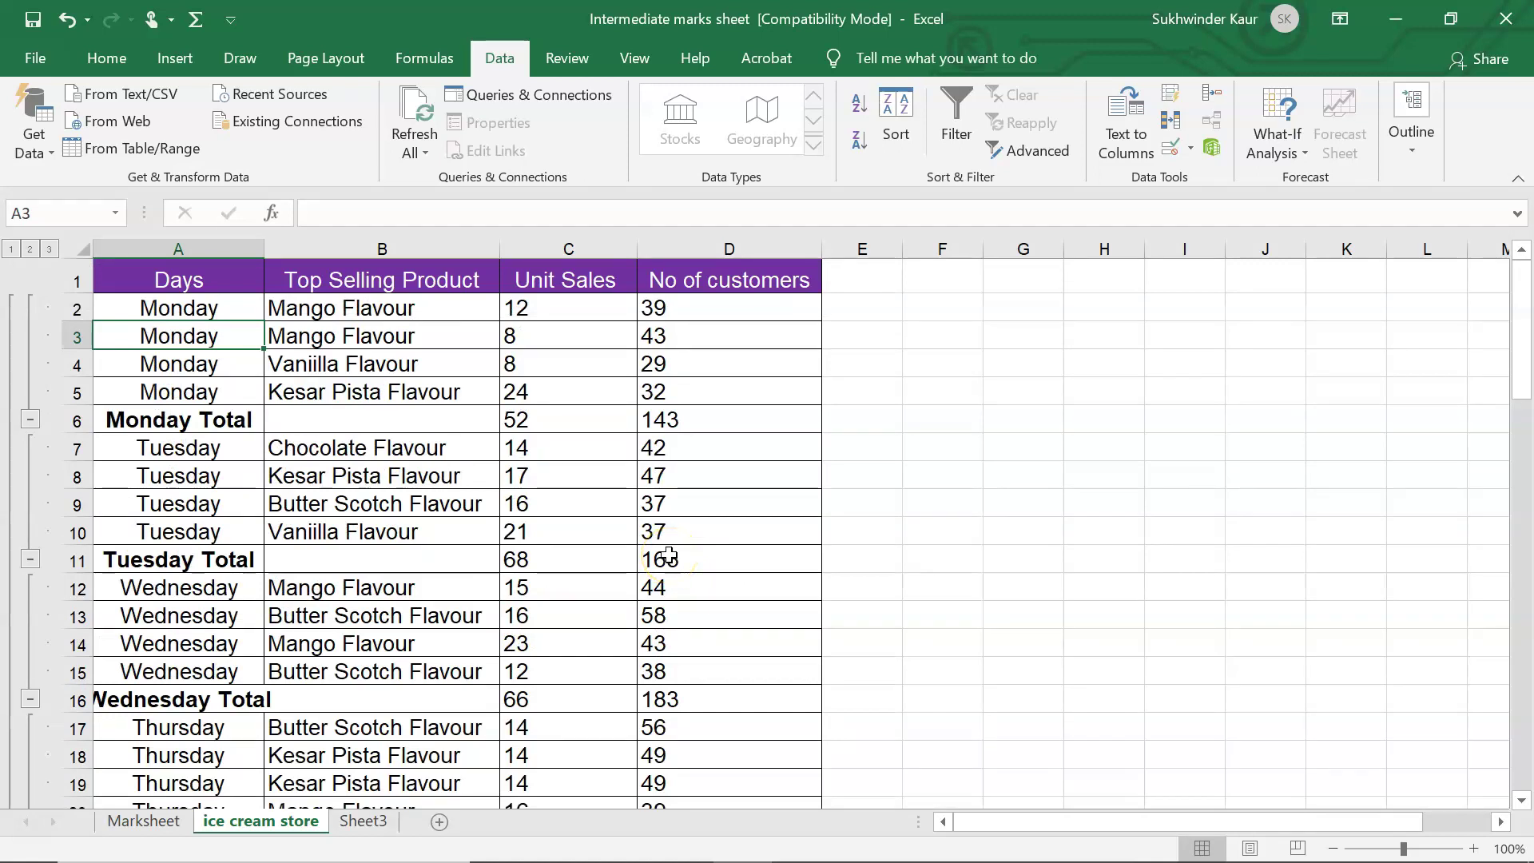